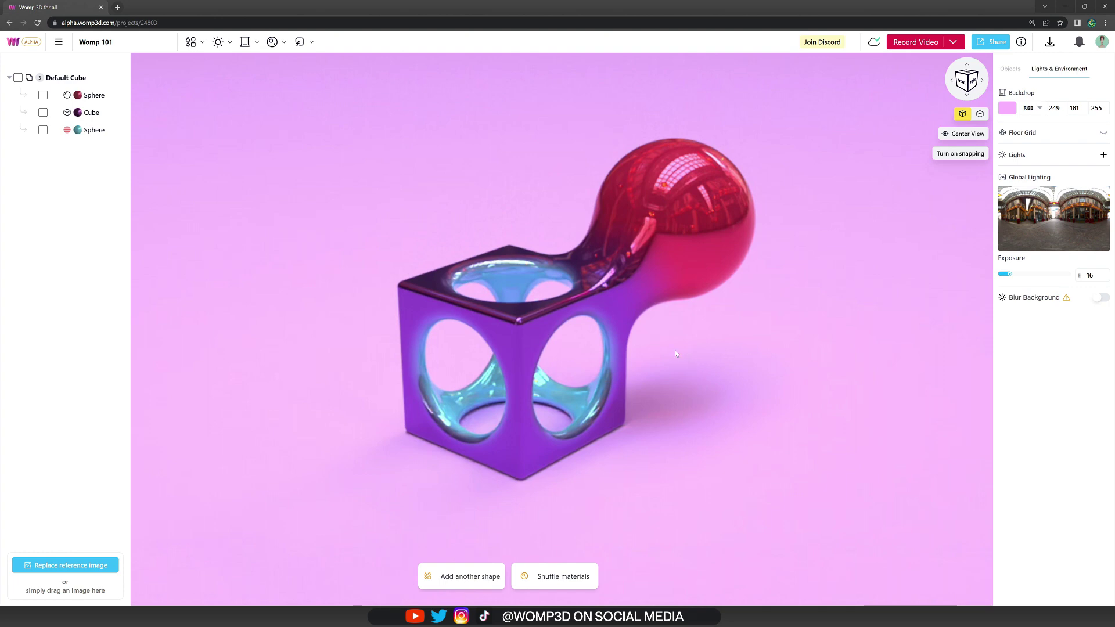
- Slide the red sphere into and back out of the cube, then sink the cutting sphere into the cube top
drag(664, 355, 692, 343)
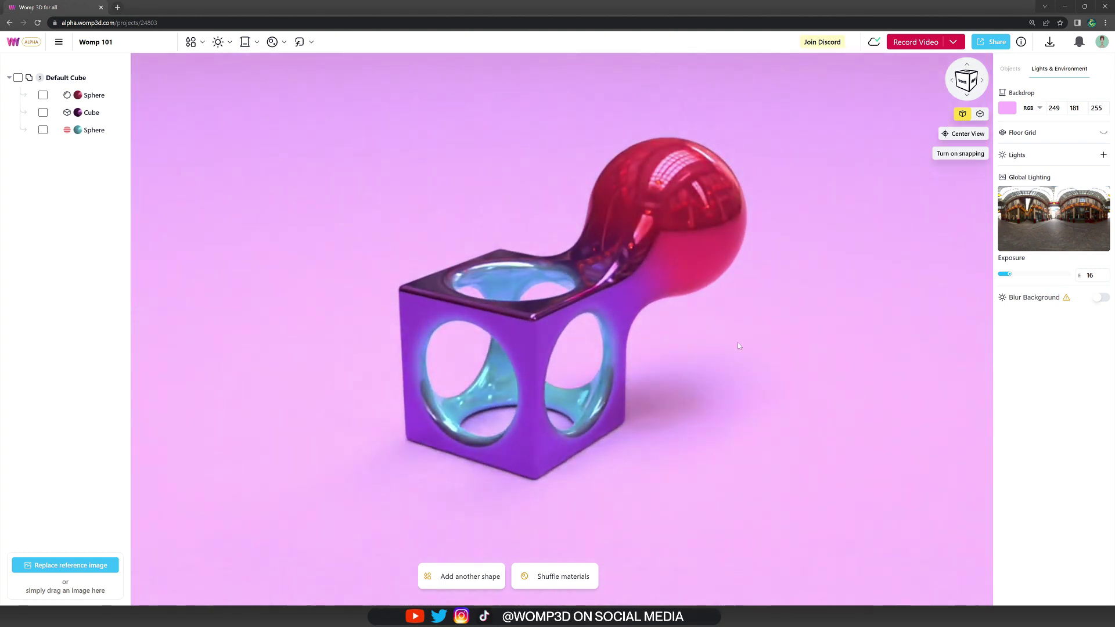
click(720, 250)
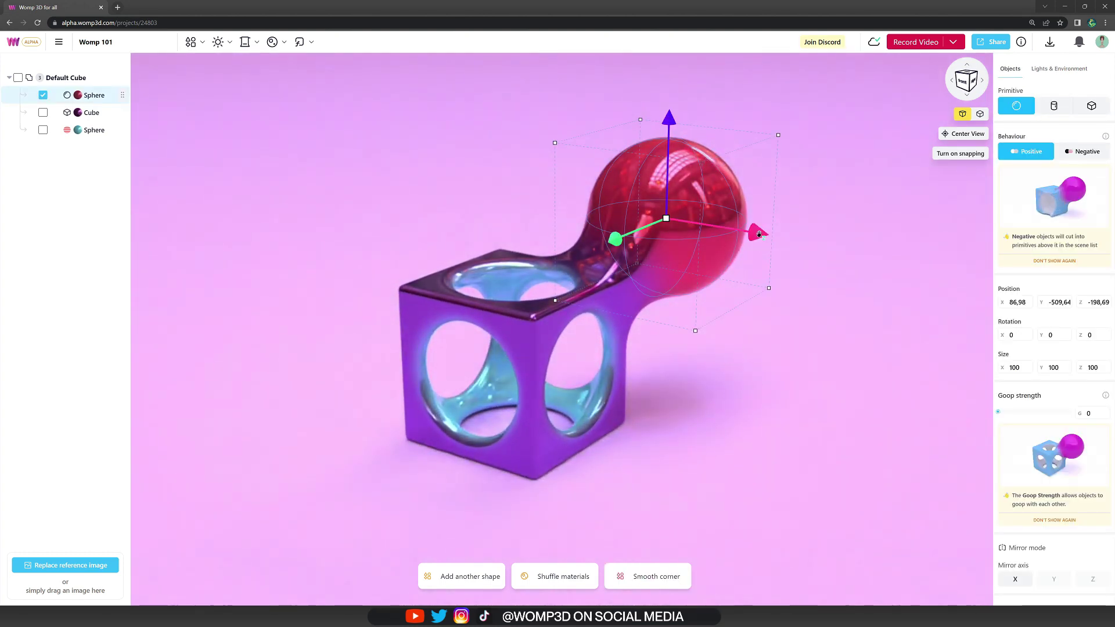
drag(739, 233, 682, 221)
drag(545, 227, 482, 250)
drag(530, 208, 586, 187)
drag(676, 215, 754, 227)
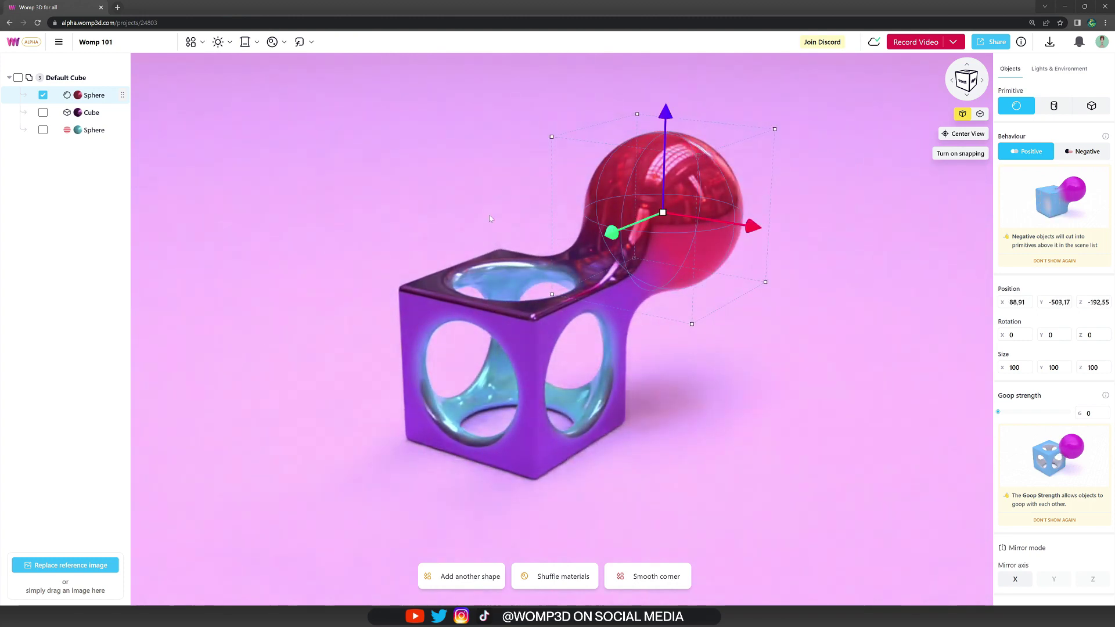
click(93, 129)
drag(491, 361, 475, 215)
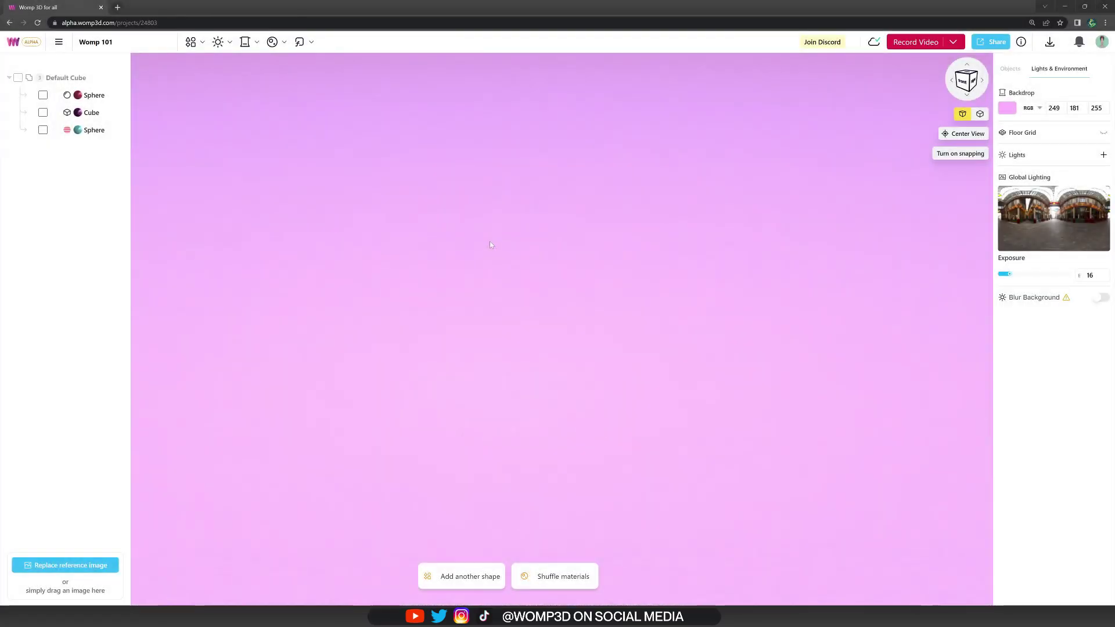
- Bring up the Objects library of primitives and shared models
click(191, 42)
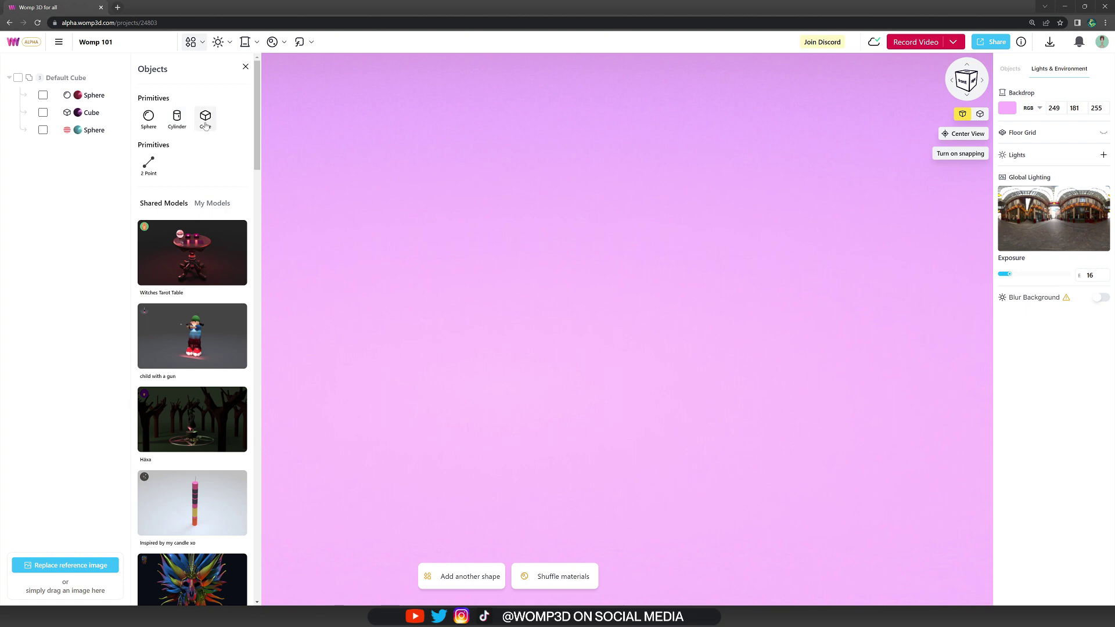
- Add a cylinder, recentre it on the floor, and flatten it to a disc about 28 high
click(178, 120)
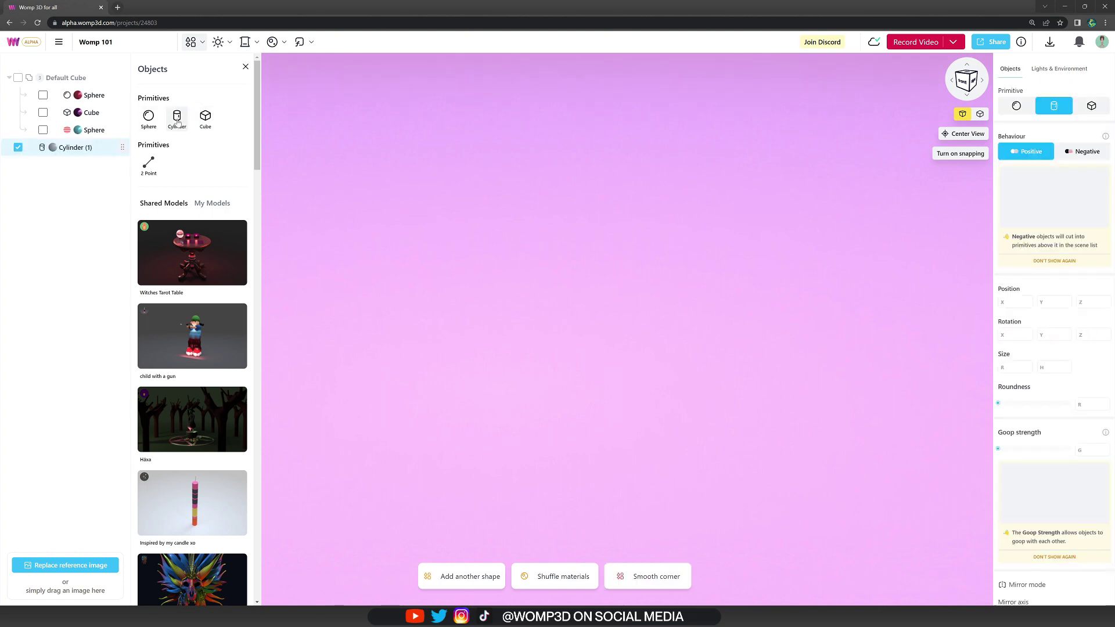
click(246, 67)
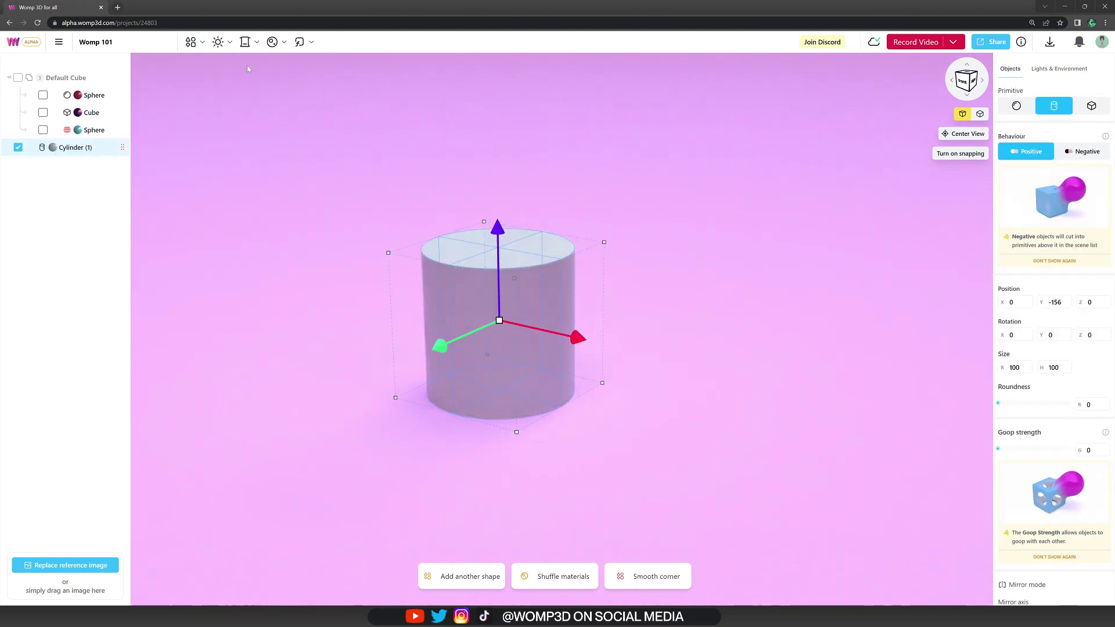
mouse_move(96, 155)
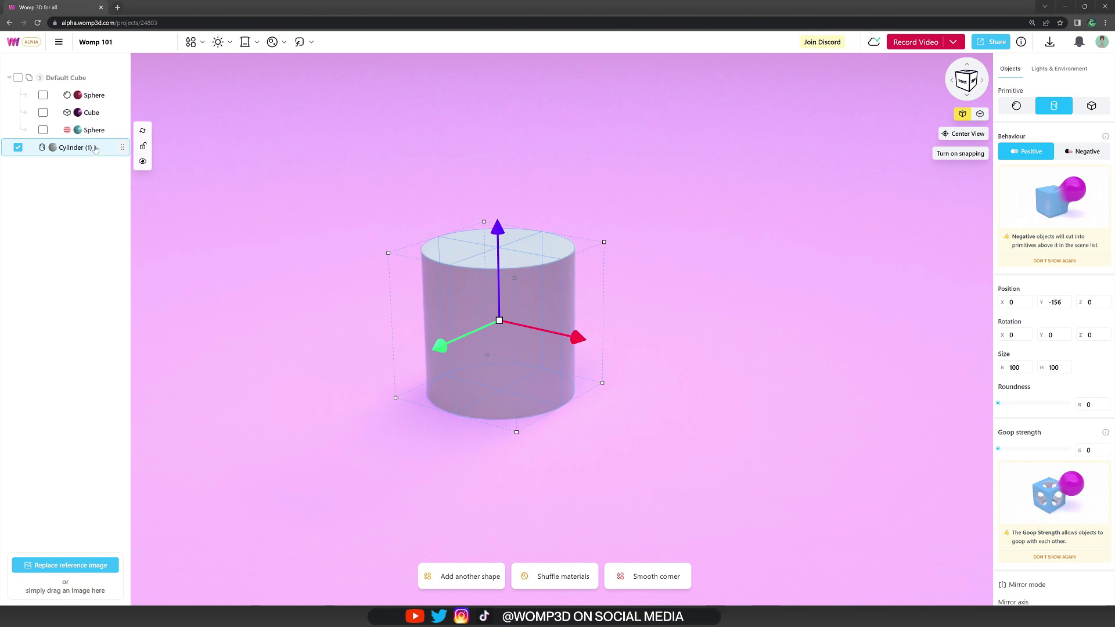
drag(482, 306, 503, 263)
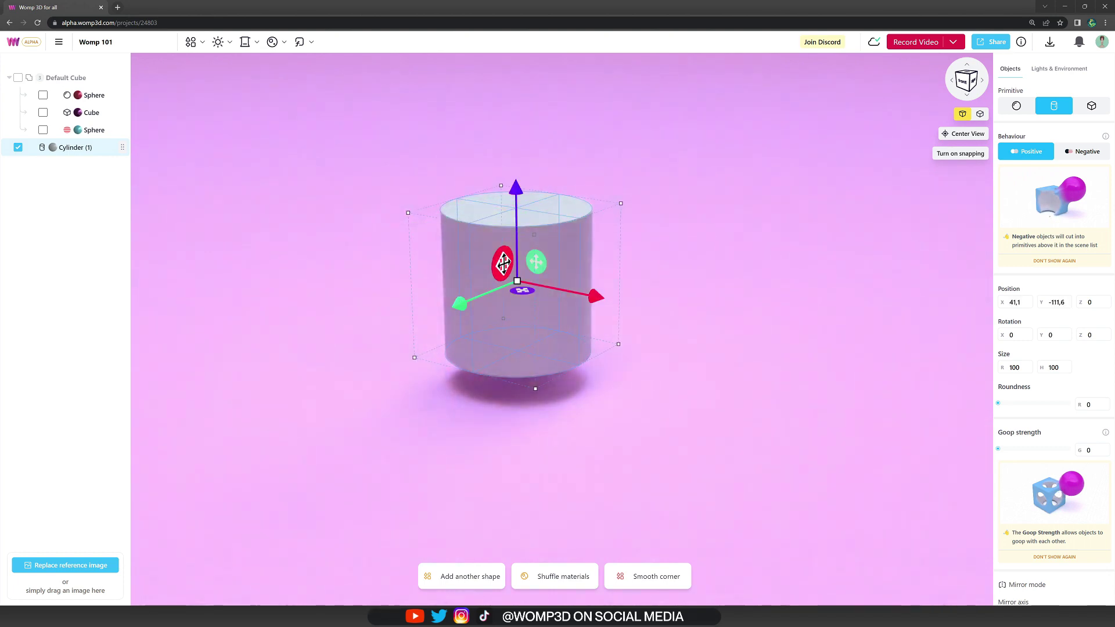
click(503, 263)
drag(538, 230, 544, 328)
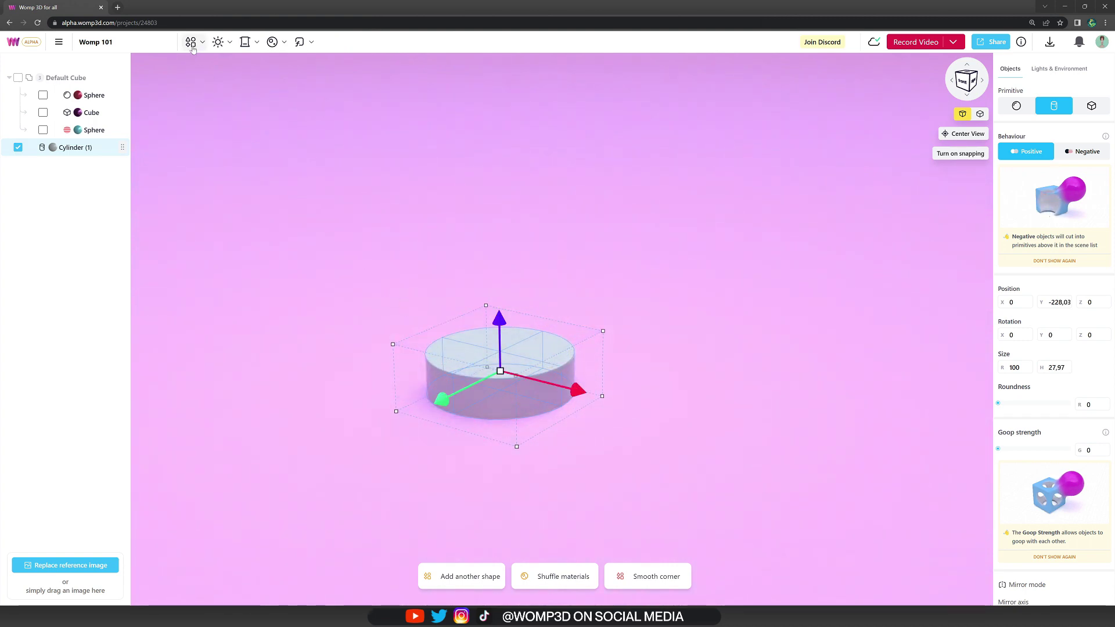
click(192, 46)
- Add a trial cube, raise it above the disc, then delete it
click(205, 115)
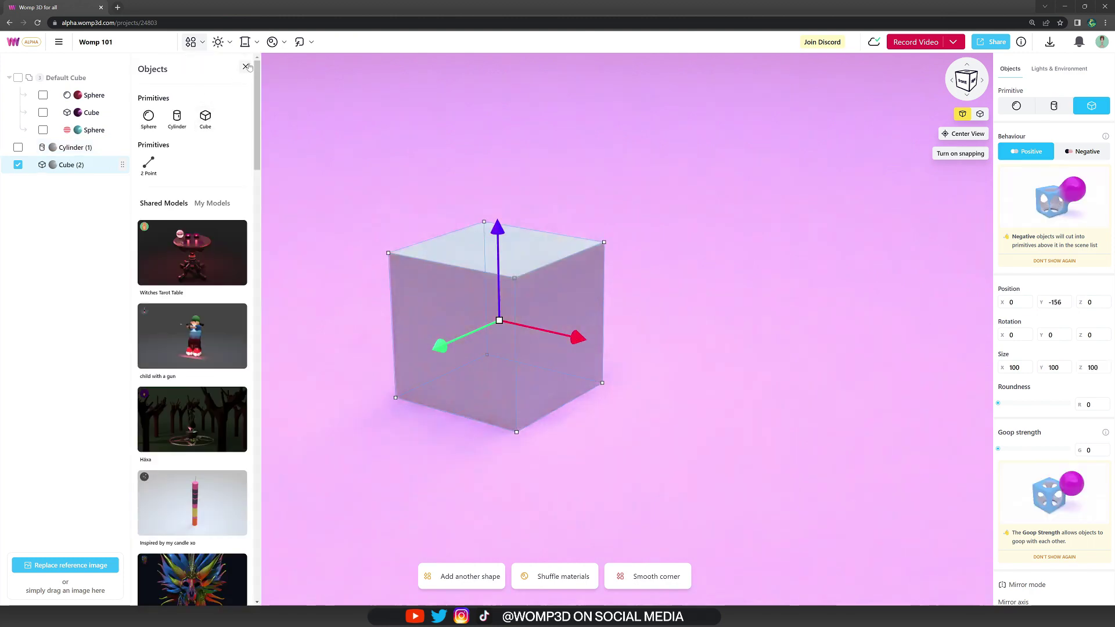
click(246, 68)
drag(499, 228, 501, 169)
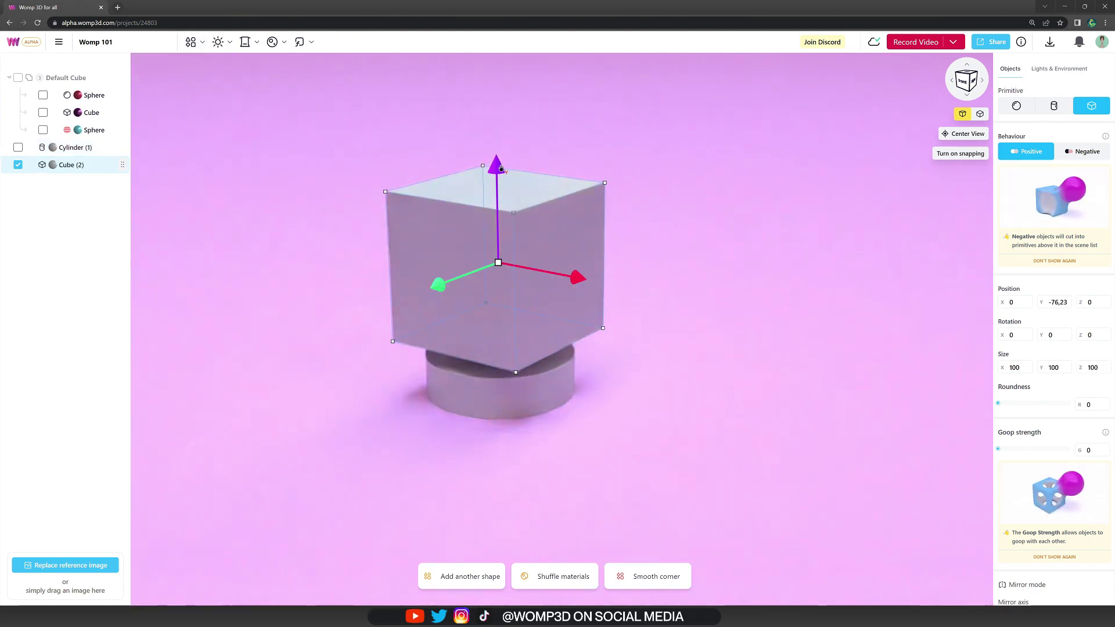
mouse_move(77, 173)
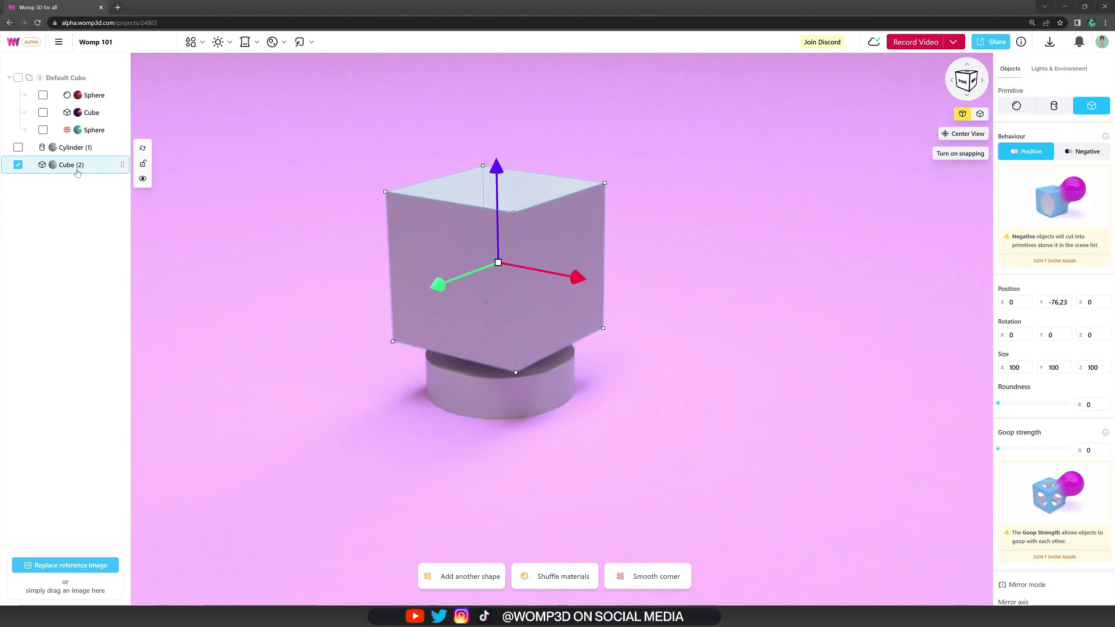
key(Delete)
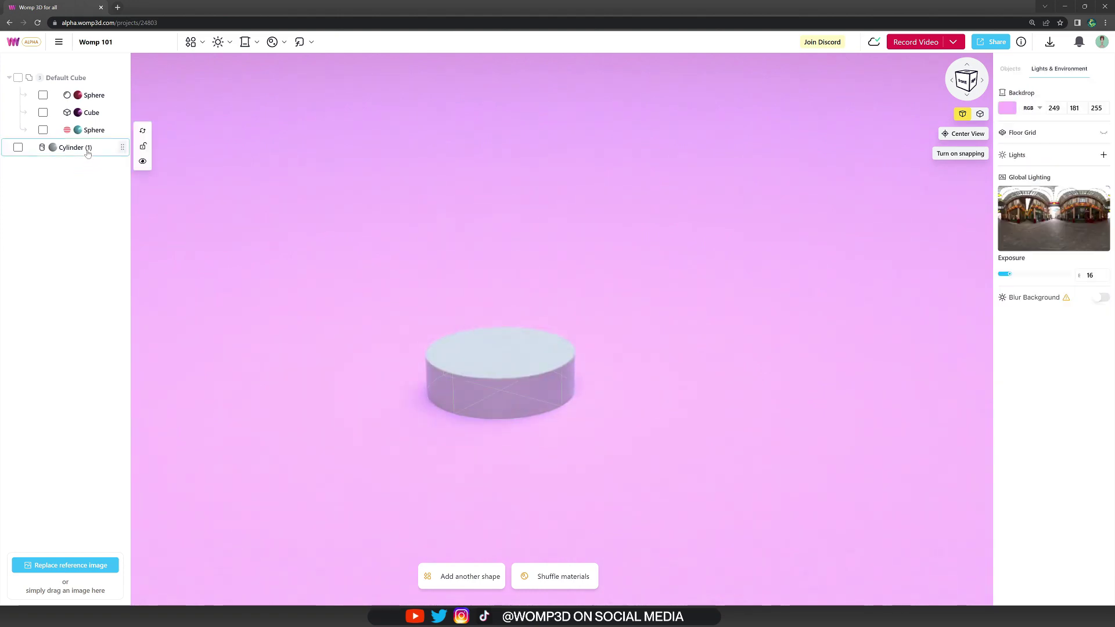
- Copy-paste Cylinder (1) and duplicate it, stacking the 27.97-high copies upward
click(88, 151)
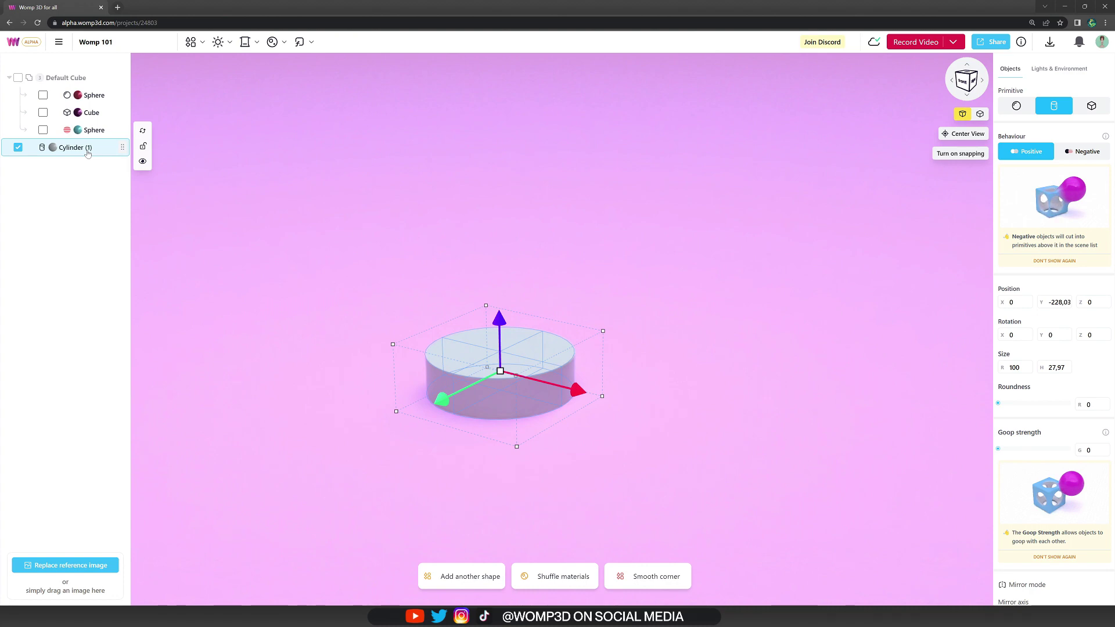
key(ctrl+c)
key(ctrl+v)
drag(498, 317, 496, 277)
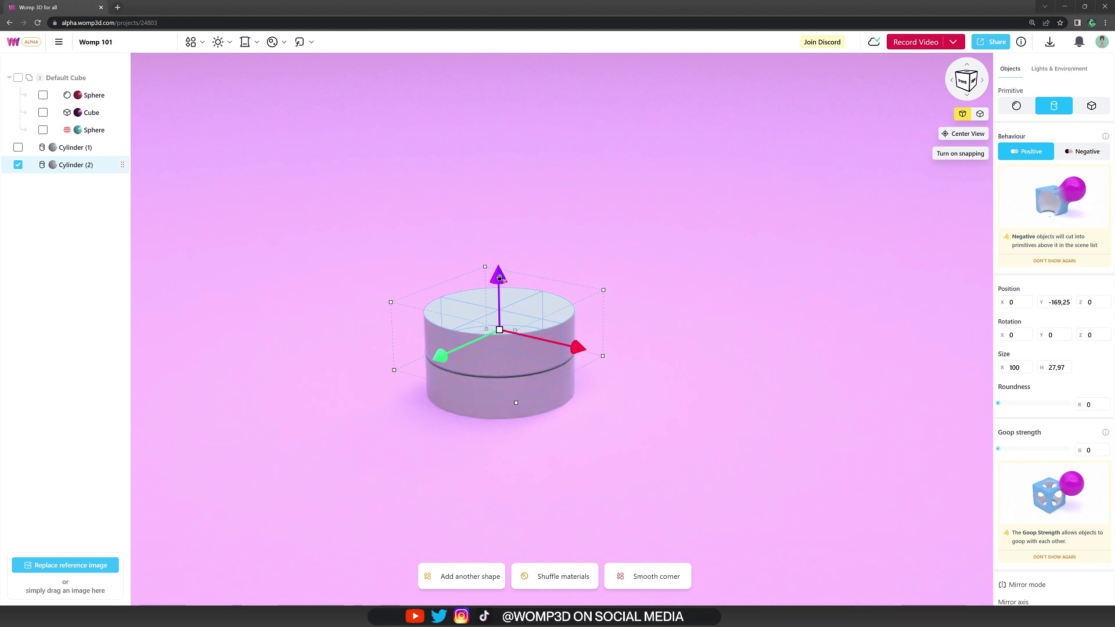
key(ctrl+d)
drag(499, 277, 502, 234)
- Make the top Cylinder (4) much taller and narrower, then lower it onto the stack
drag(580, 256, 753, 154)
key(ctrl+z)
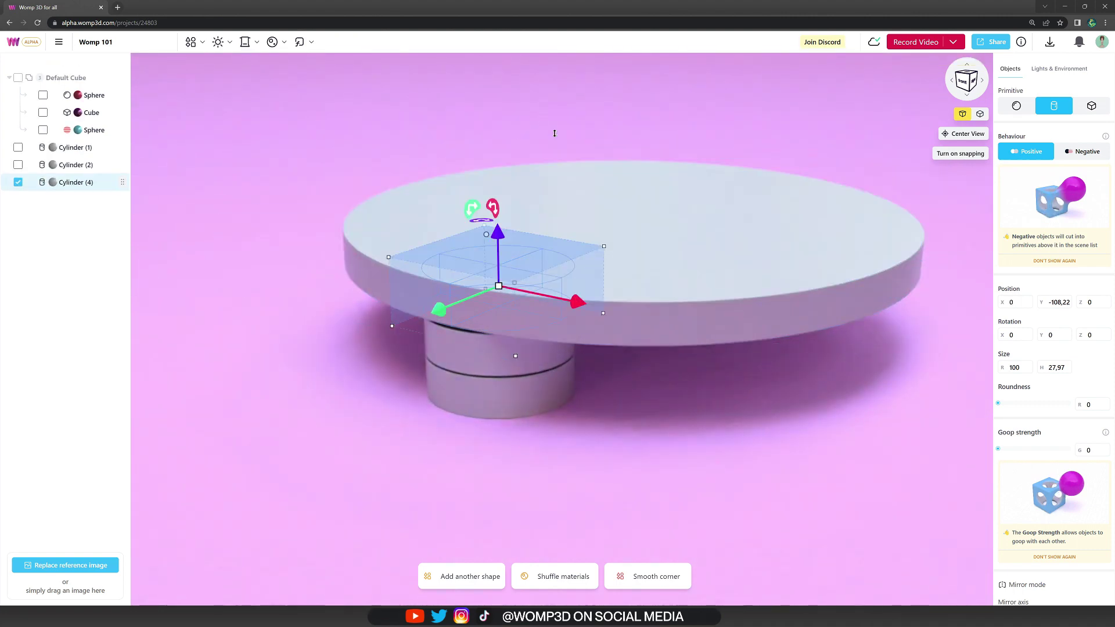
drag(542, 235, 538, 105)
drag(502, 216, 493, 208)
drag(495, 110, 499, 179)
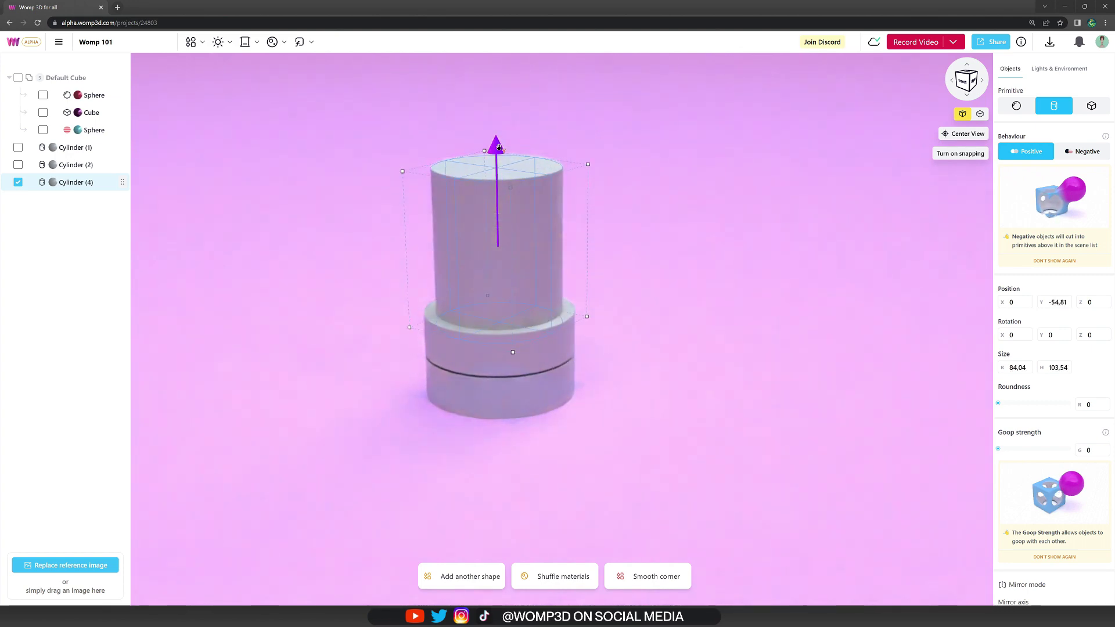
- Widen the middle Cylinder (2) into a rim 114.65 wide and 19.57 high
click(499, 335)
drag(499, 335, 550, 283)
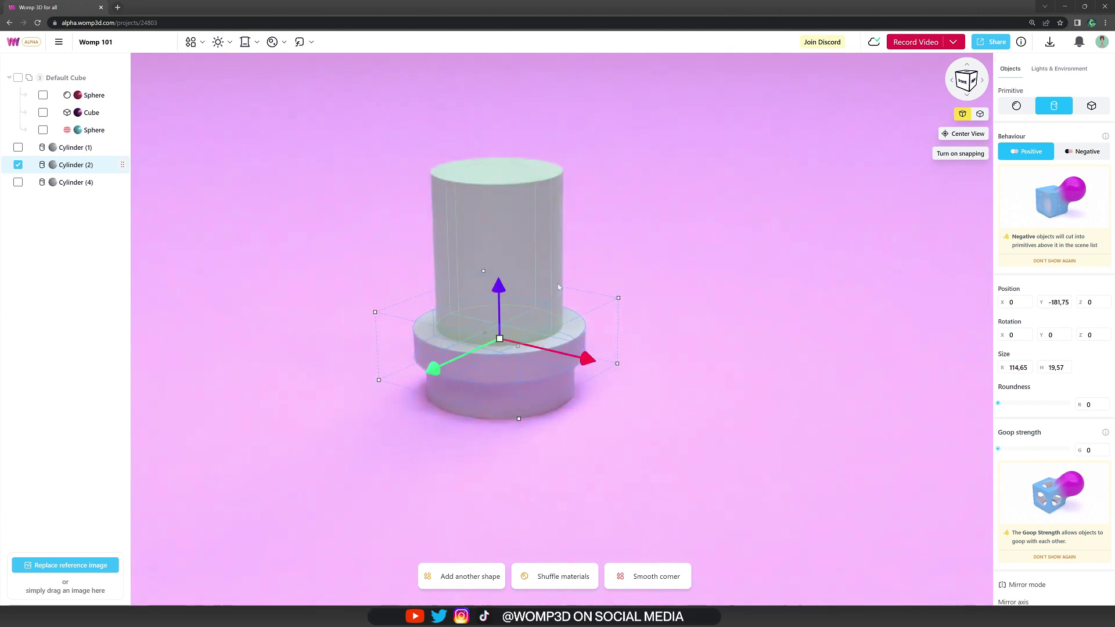
click(623, 265)
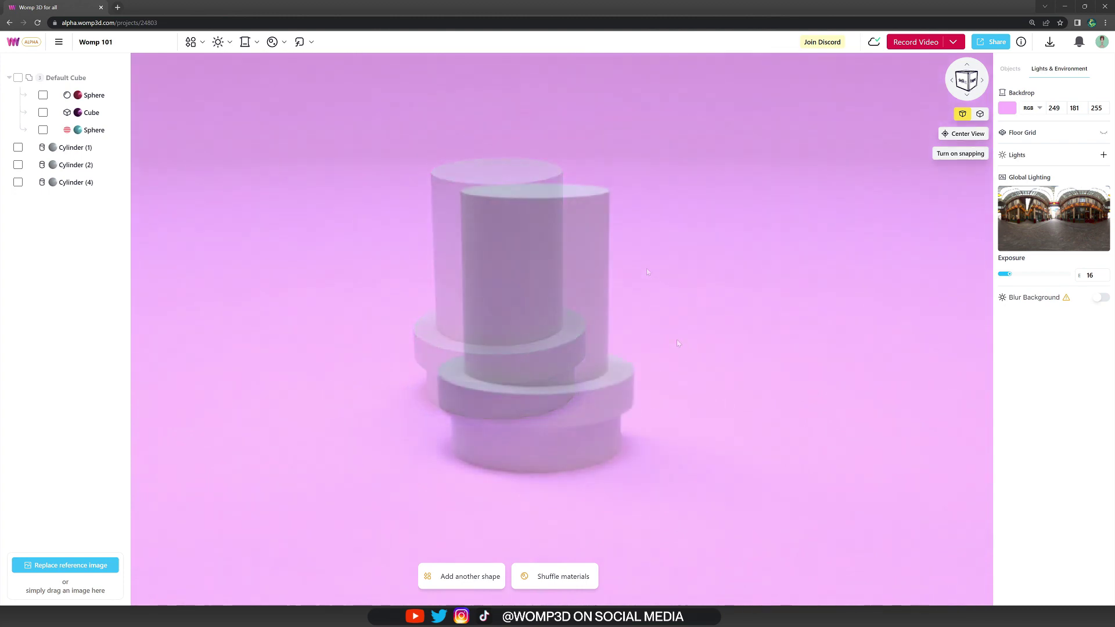
mouse_move(659, 329)
mouse_down()
mouse_move(724, 322)
mouse_move(651, 317)
mouse_up()
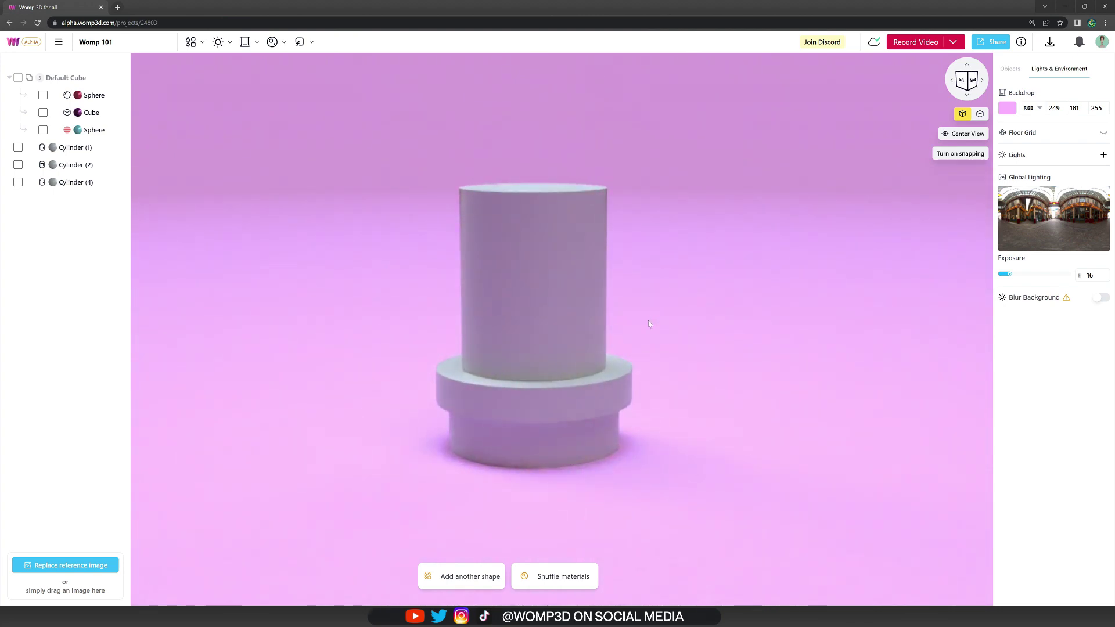
- Switch the top Cylinder (4) to a sphere, back to a cylinder, then to an 84.04-wide sphere again
click(87, 187)
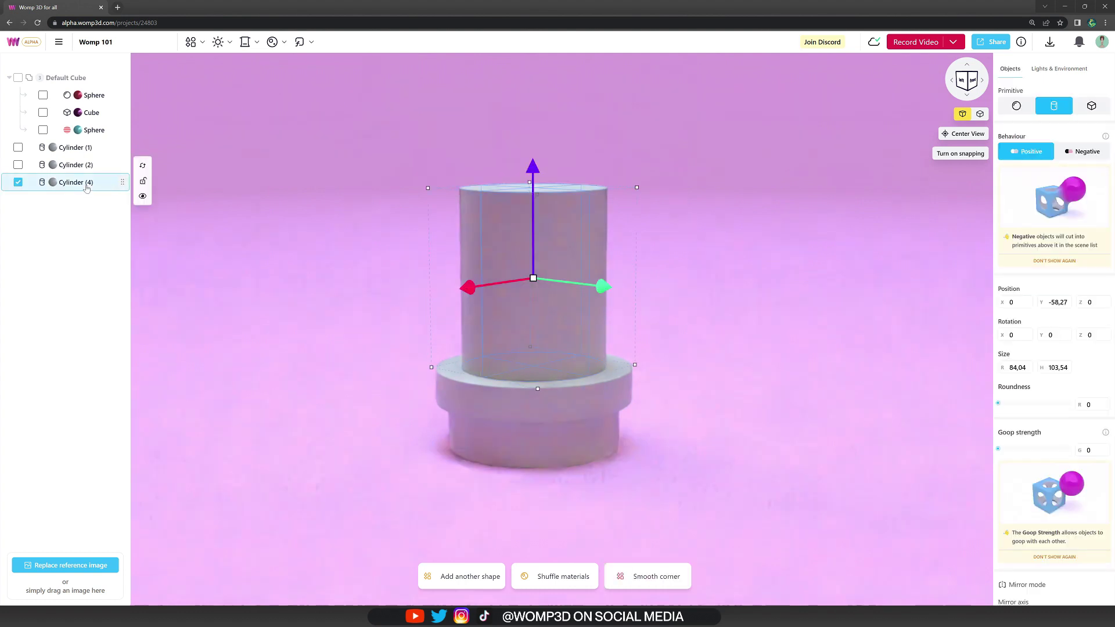
click(1016, 107)
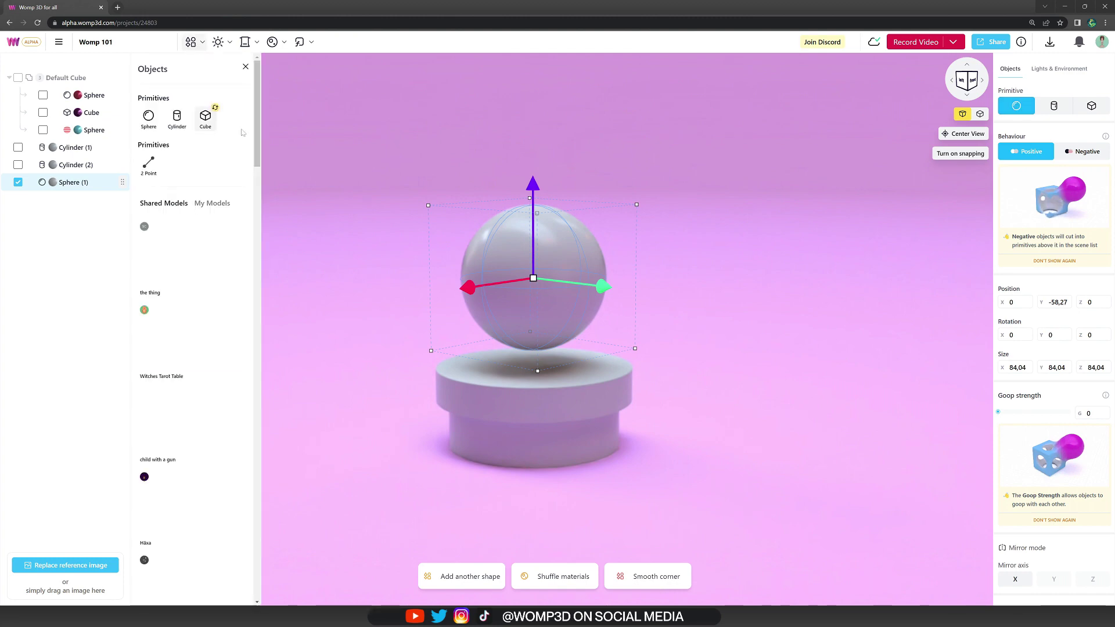
click(245, 67)
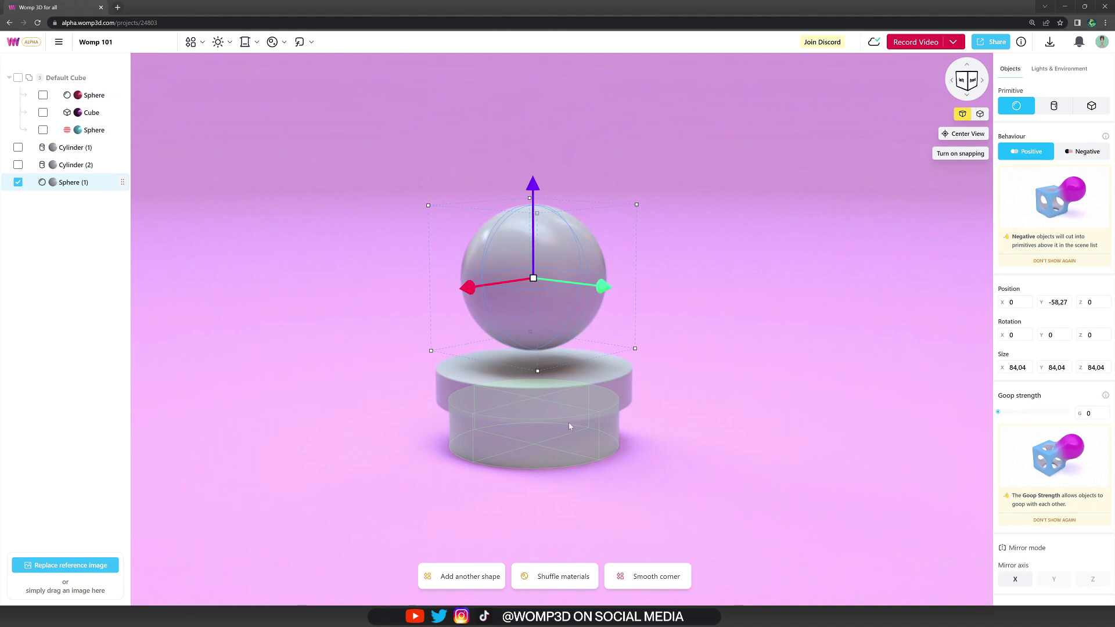
click(1055, 110)
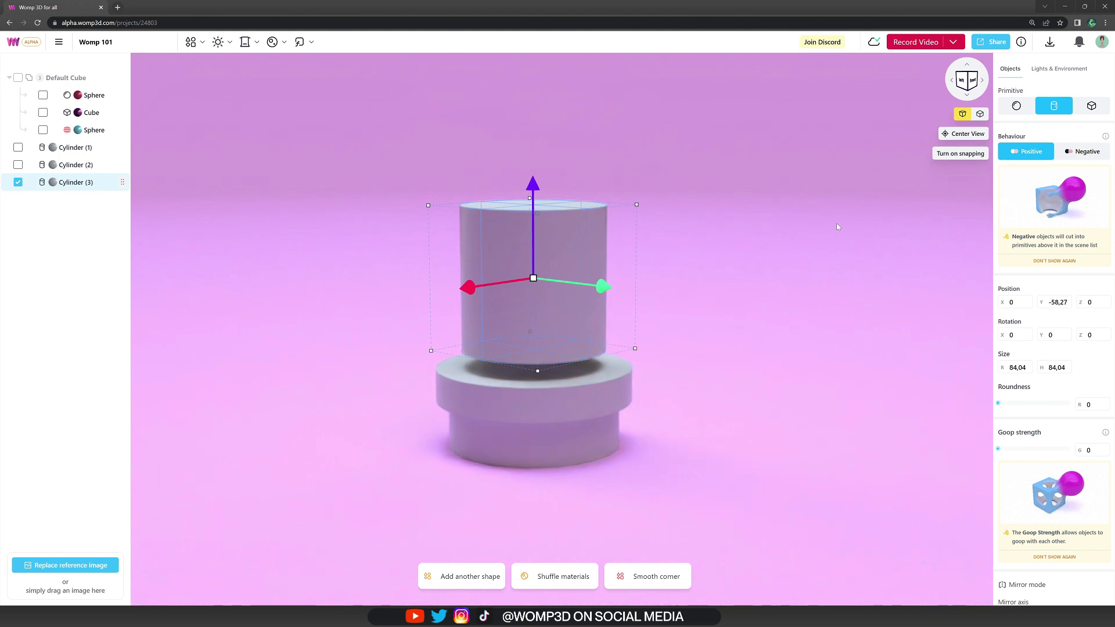
click(1016, 105)
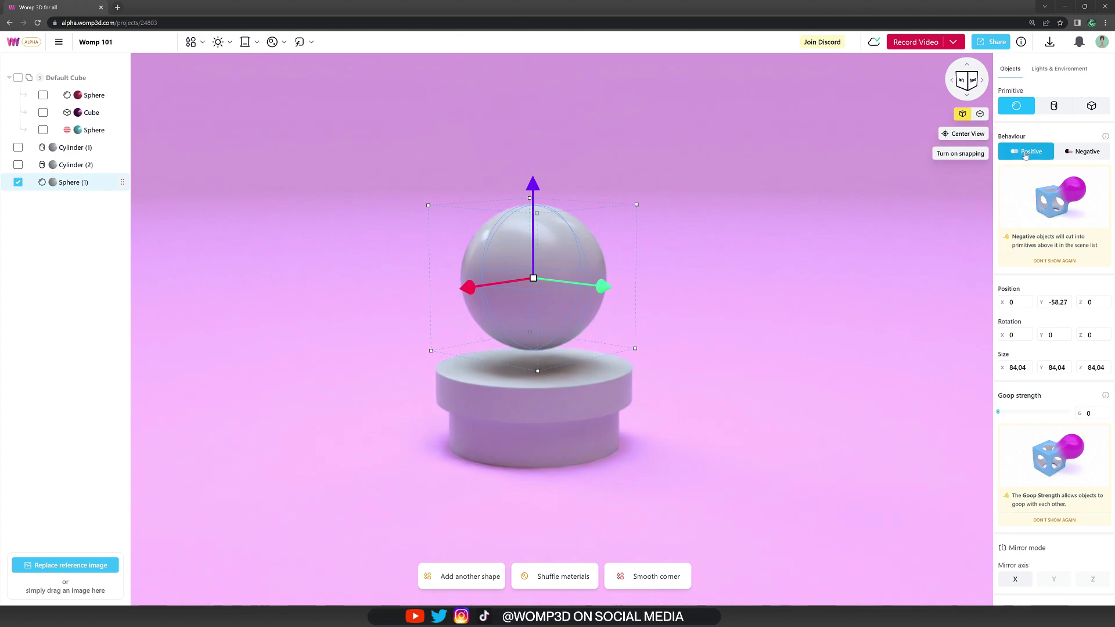
- Set Sphere (1) to Negative and lower it to Y -135.9 into the cylinder top
click(1084, 152)
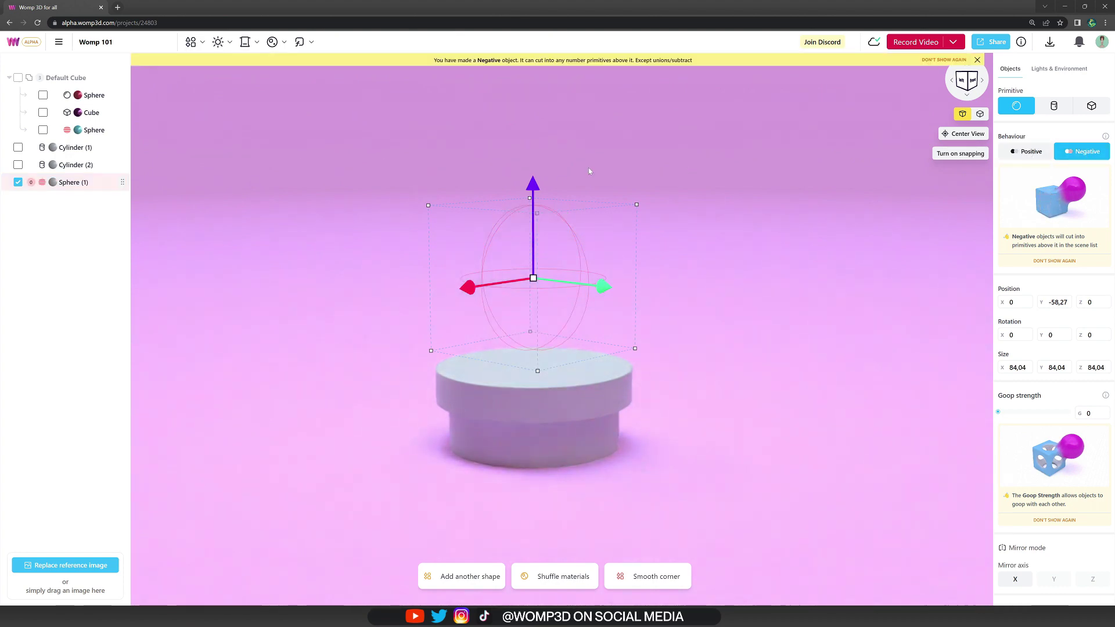
drag(534, 179, 531, 251)
drag(673, 221, 671, 259)
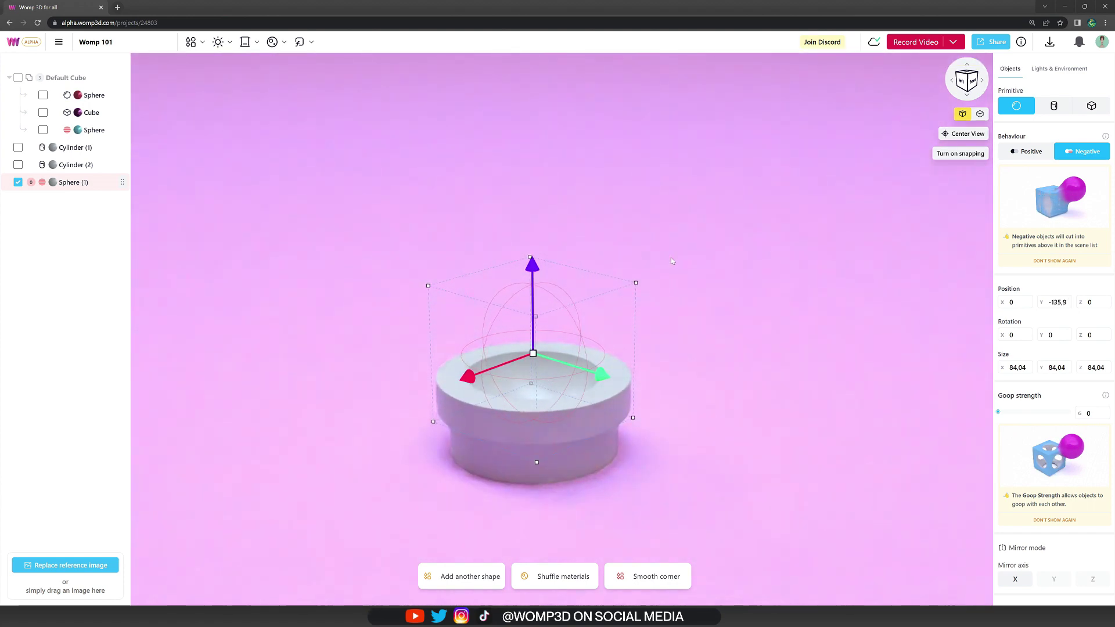
mouse_move(81, 184)
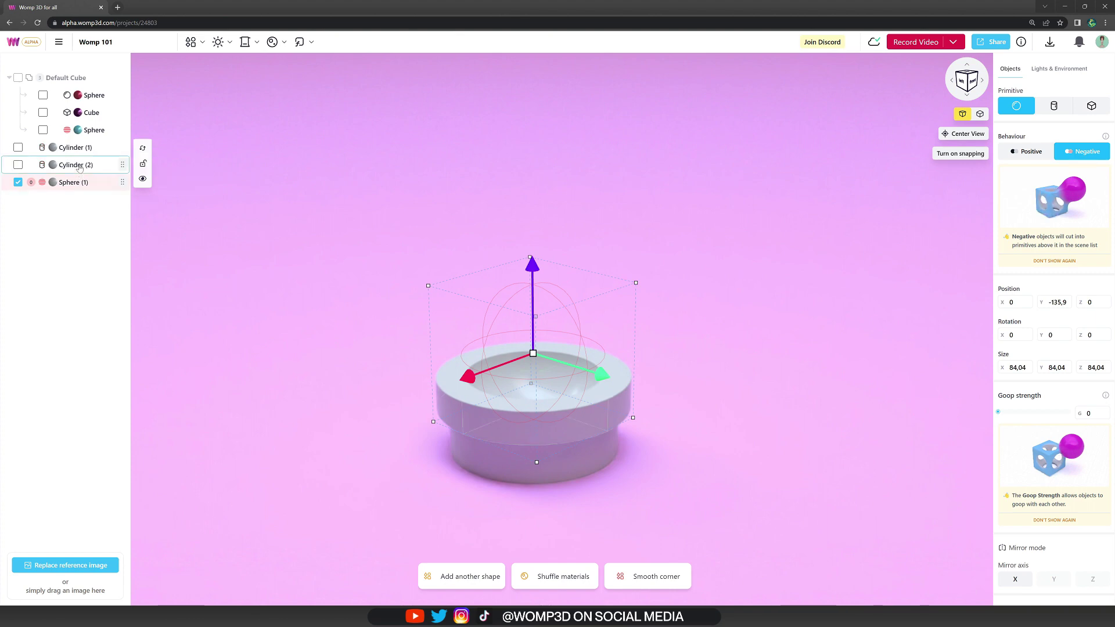
drag(122, 184, 121, 147)
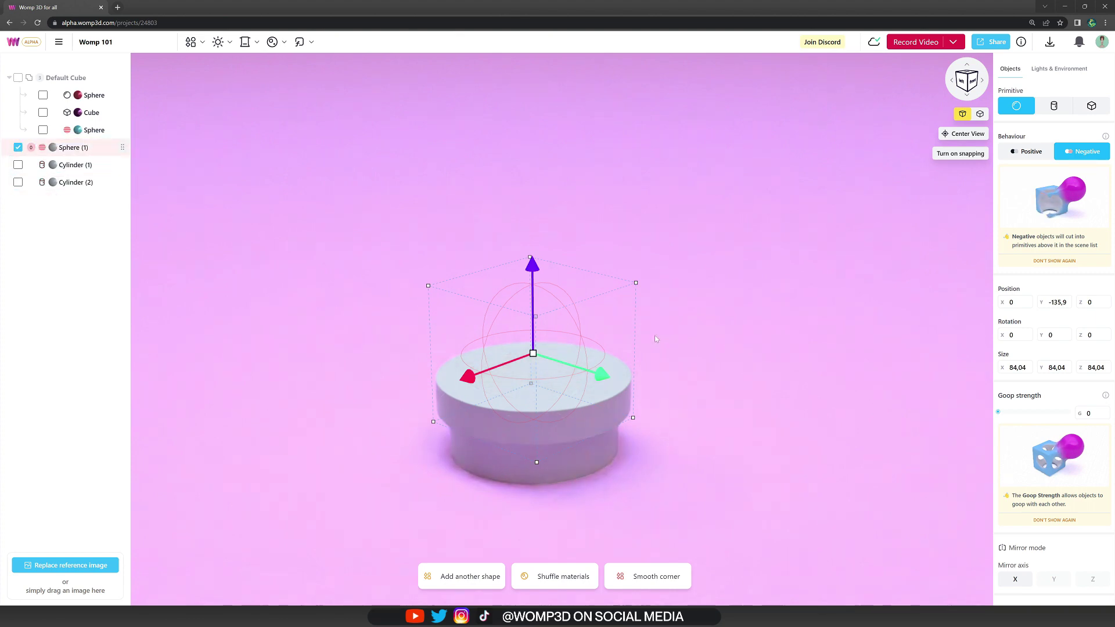
key(ctrl+z)
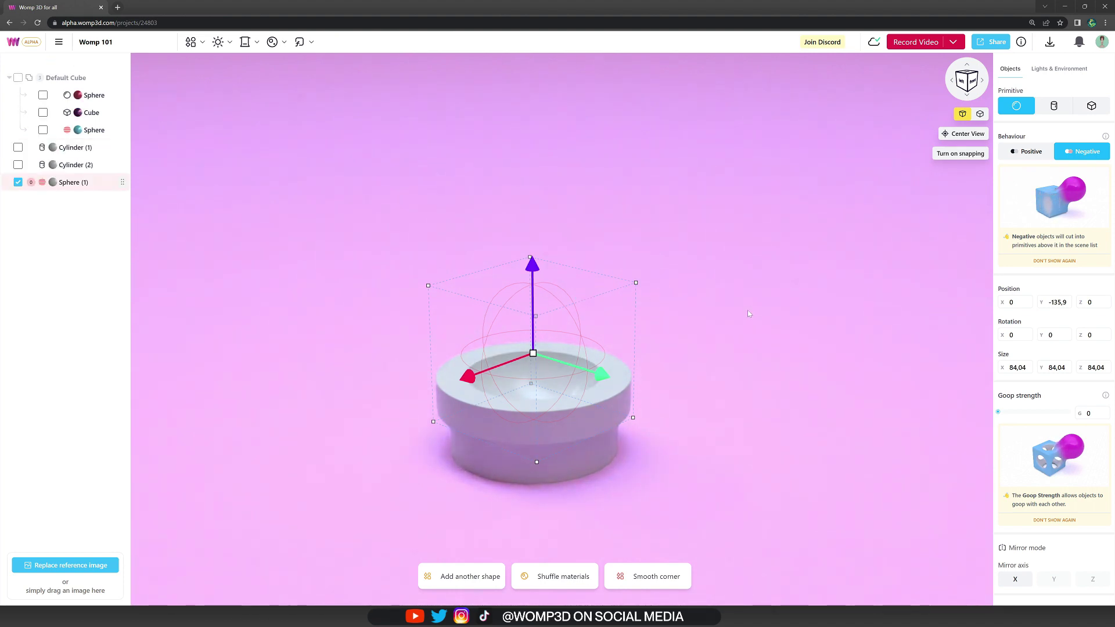
drag(748, 313, 764, 311)
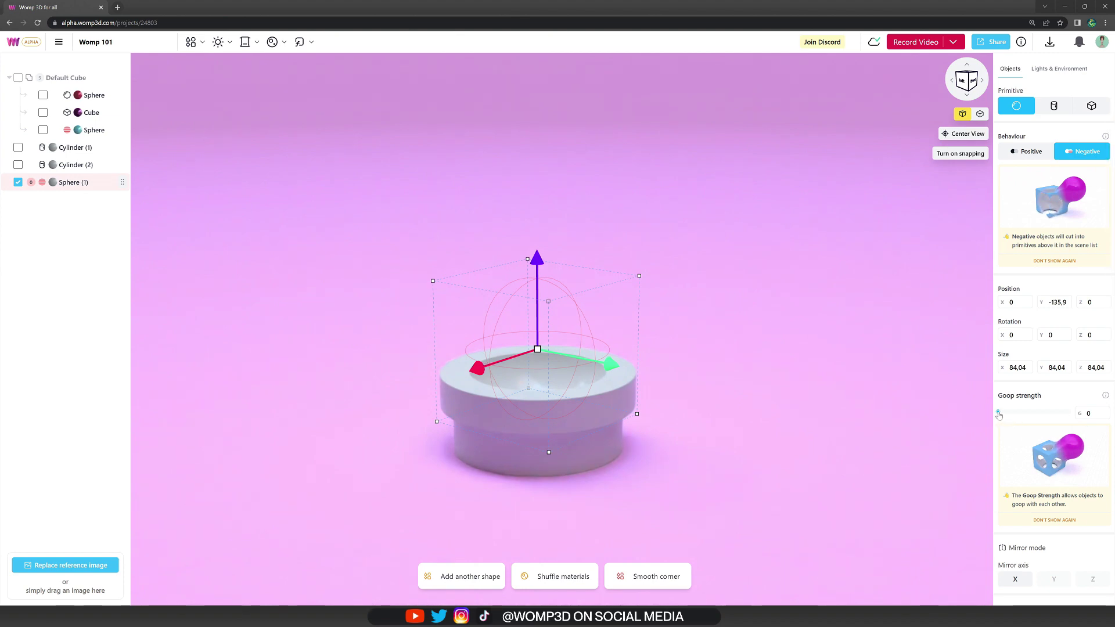
mouse_move(1001, 414)
mouse_down()
mouse_move(1017, 420)
mouse_move(1005, 417)
mouse_up()
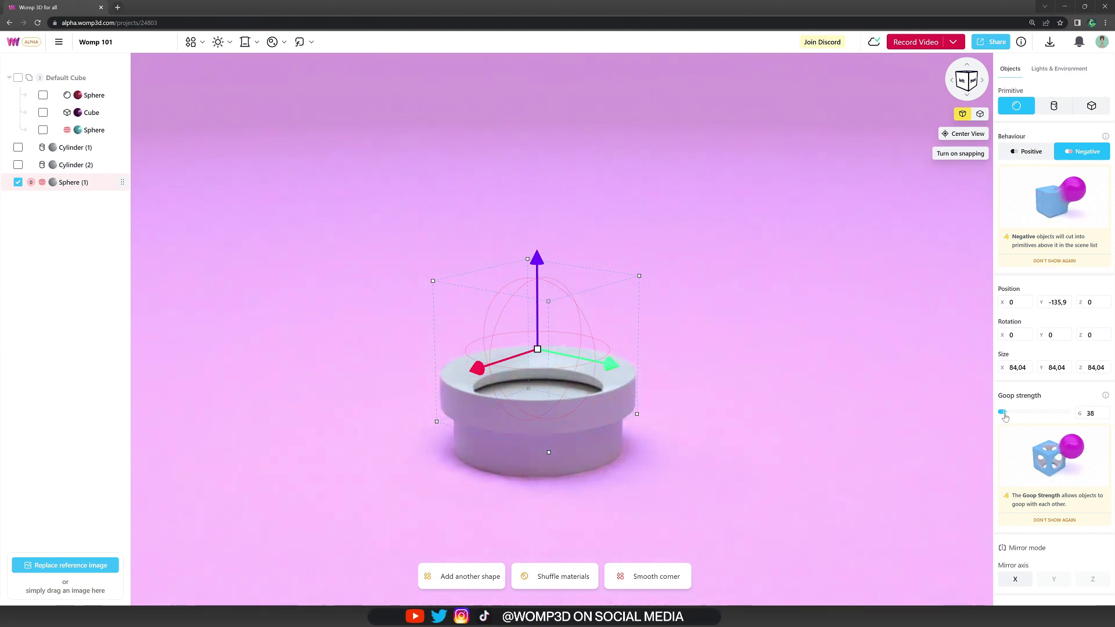
- Make Sphere (1) positive with higher goop, lift it, and paste a copy lowered toward the base
click(1027, 151)
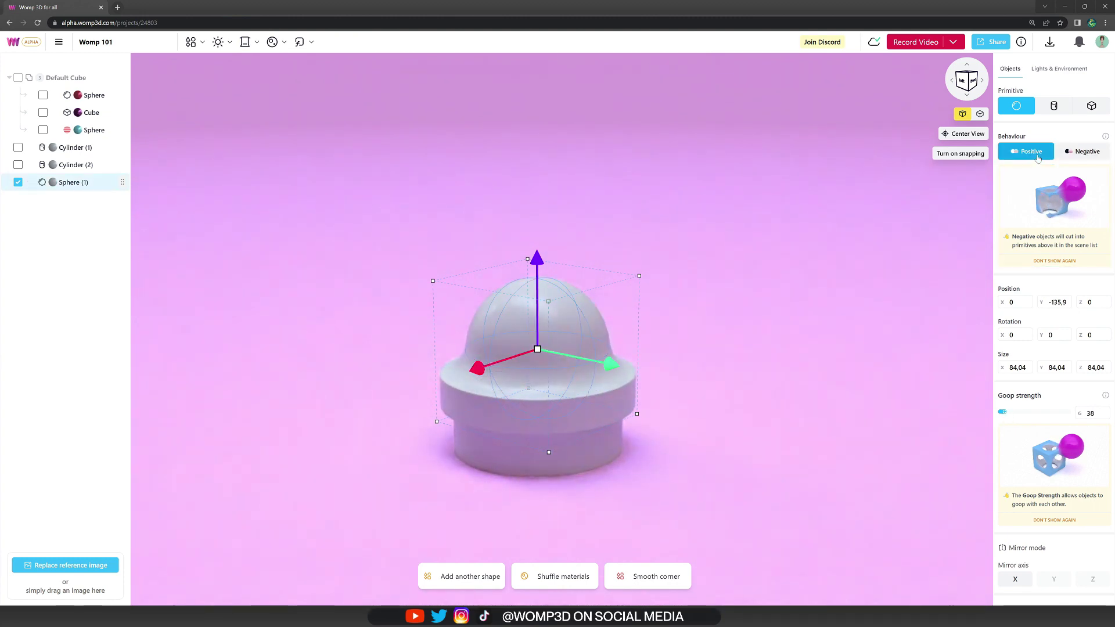
mouse_move(1010, 416)
mouse_down()
mouse_move(1069, 416)
mouse_move(1003, 416)
mouse_up()
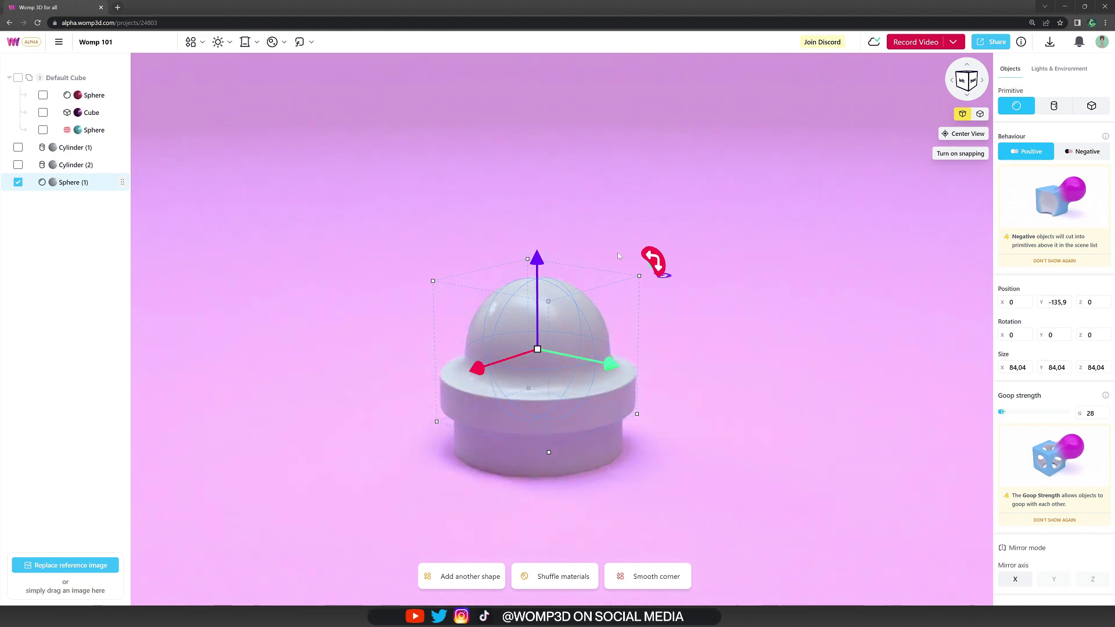
drag(538, 257, 534, 99)
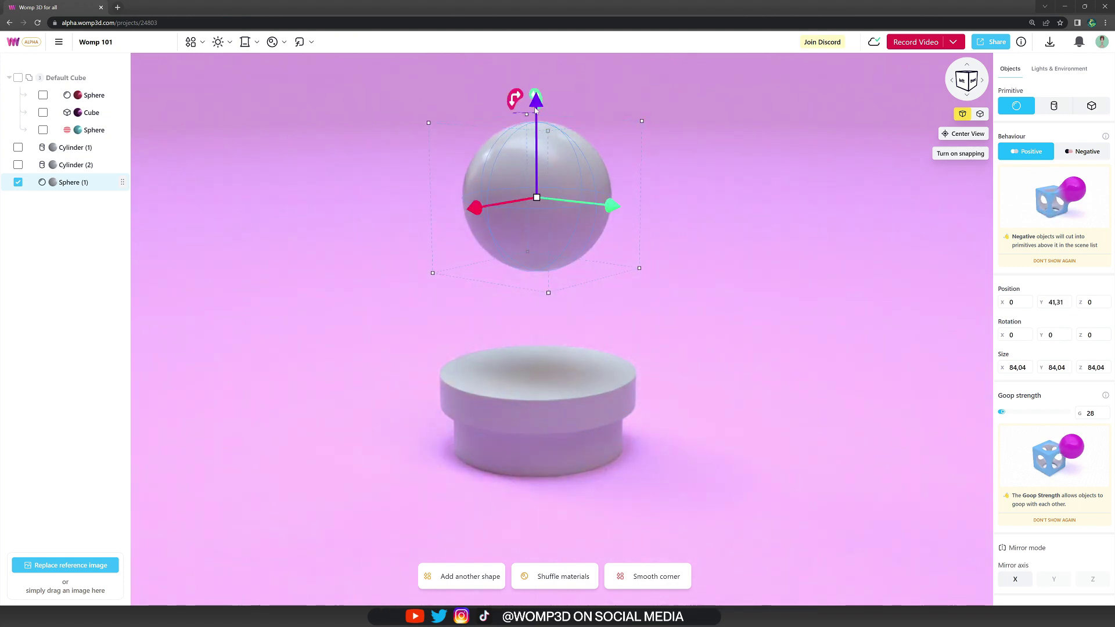
key(ctrl+v)
drag(535, 106, 541, 180)
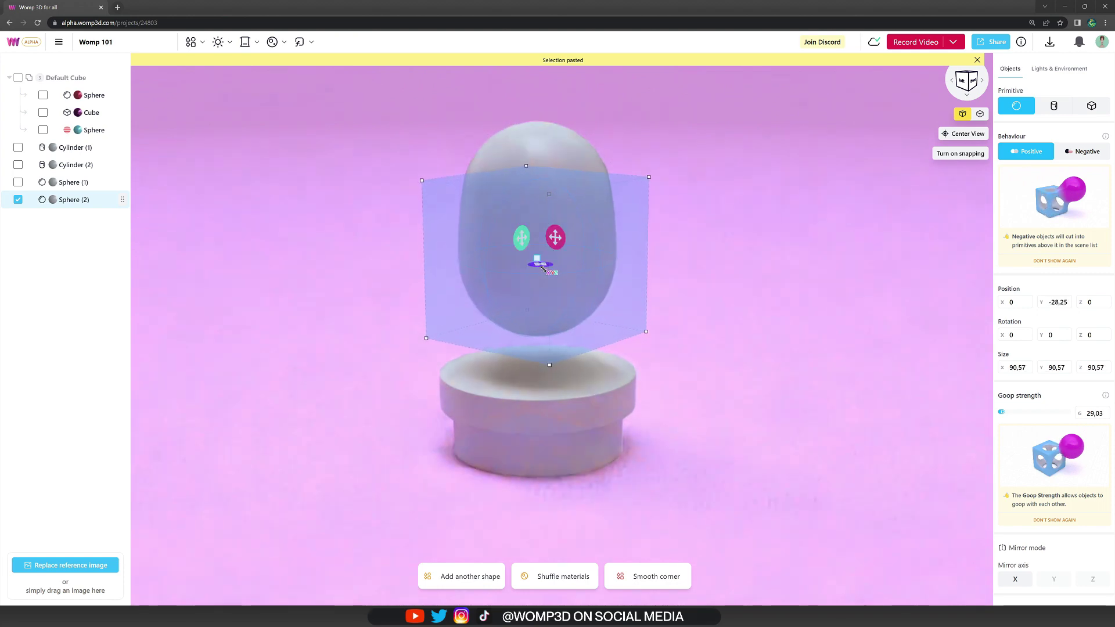
- Shrink Sphere (1) to 68.88, raise Sphere (2)'s goop to 124, and lift Sphere (1) higher
click(548, 131)
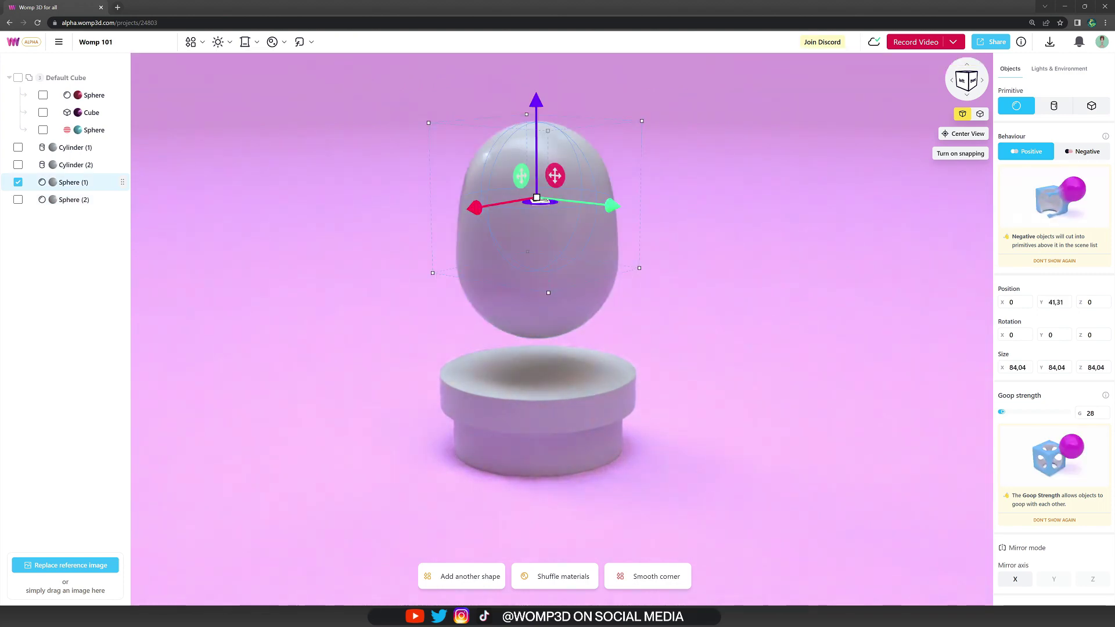
drag(548, 293, 559, 277)
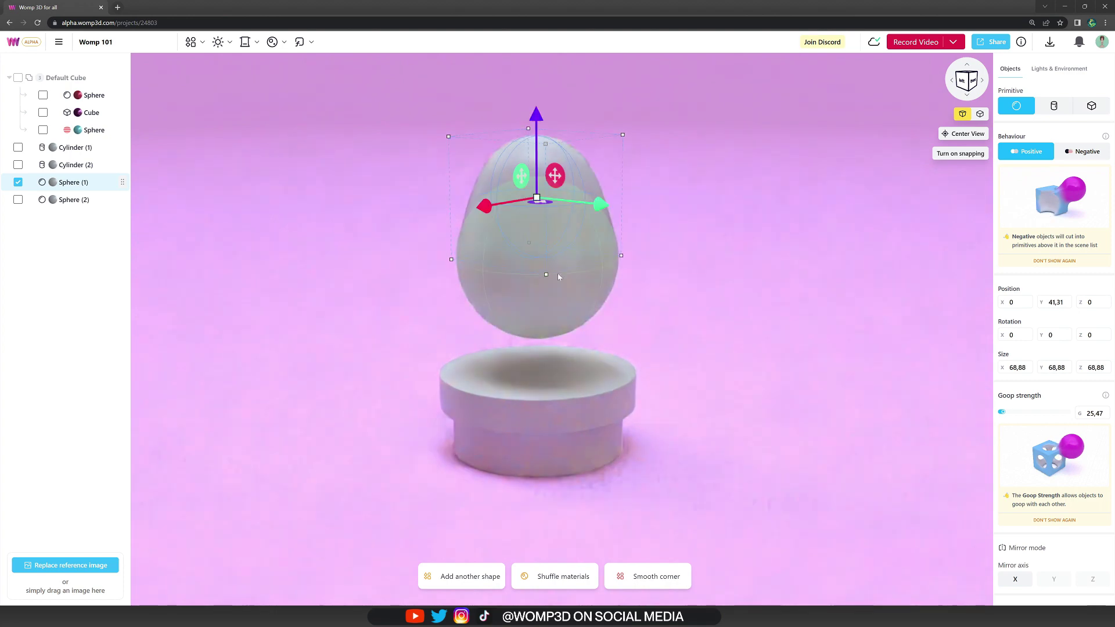
click(563, 299)
click(591, 292)
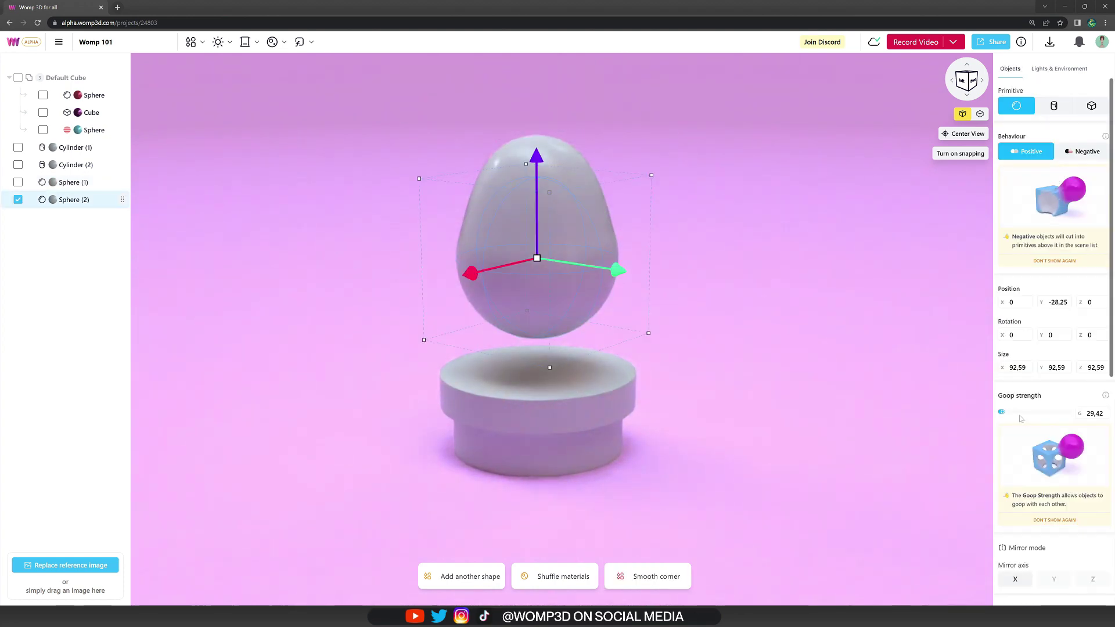
drag(1004, 416, 1018, 417)
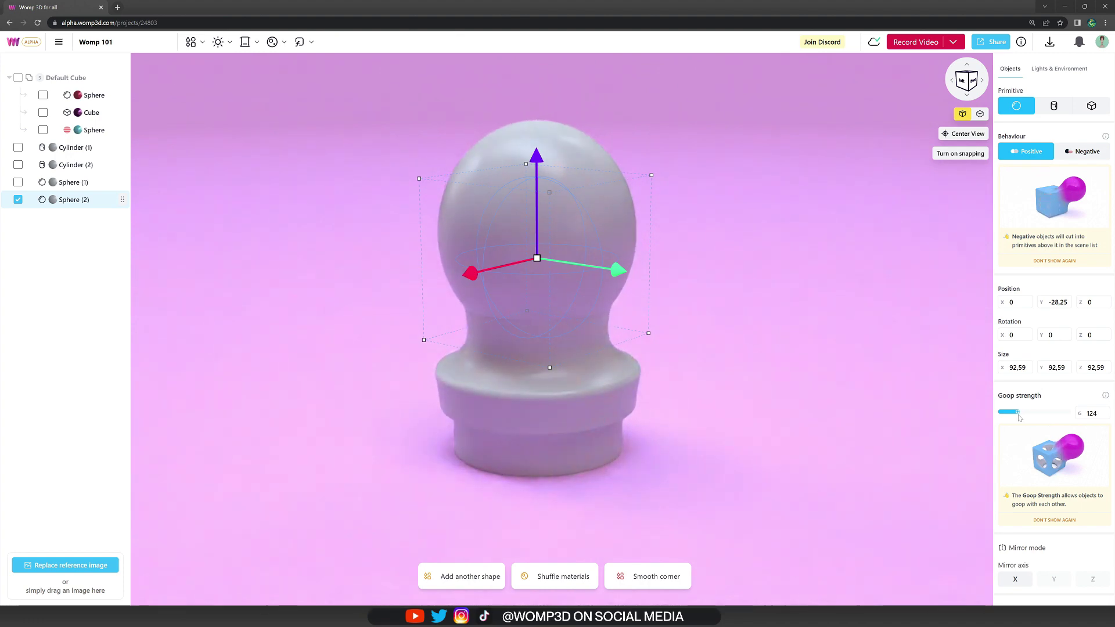
click(807, 399)
click(576, 166)
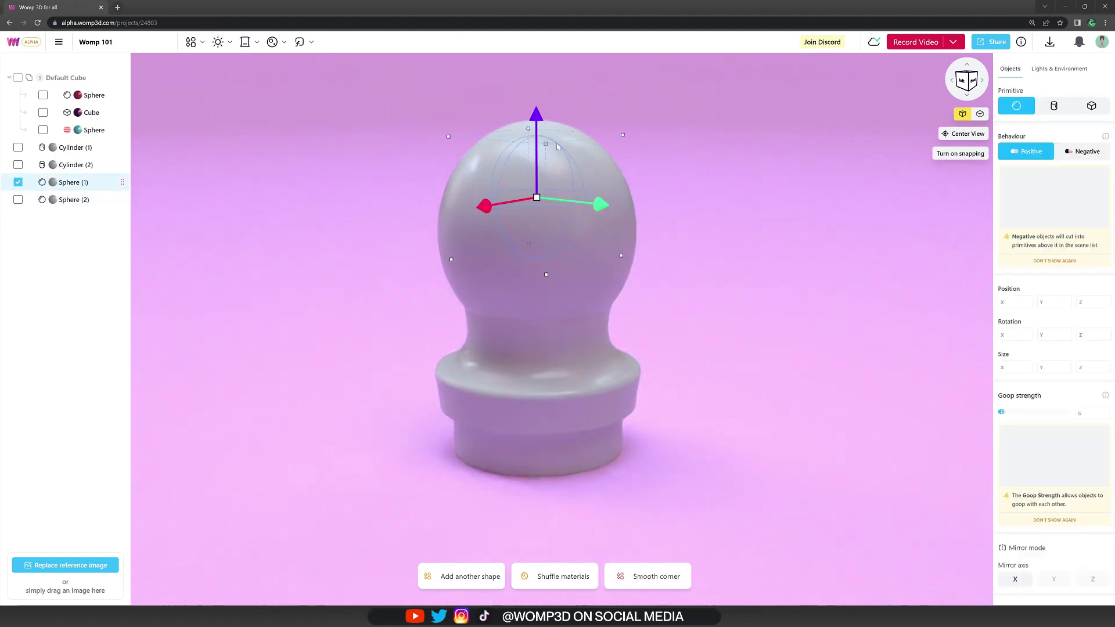
drag(531, 114, 537, 92)
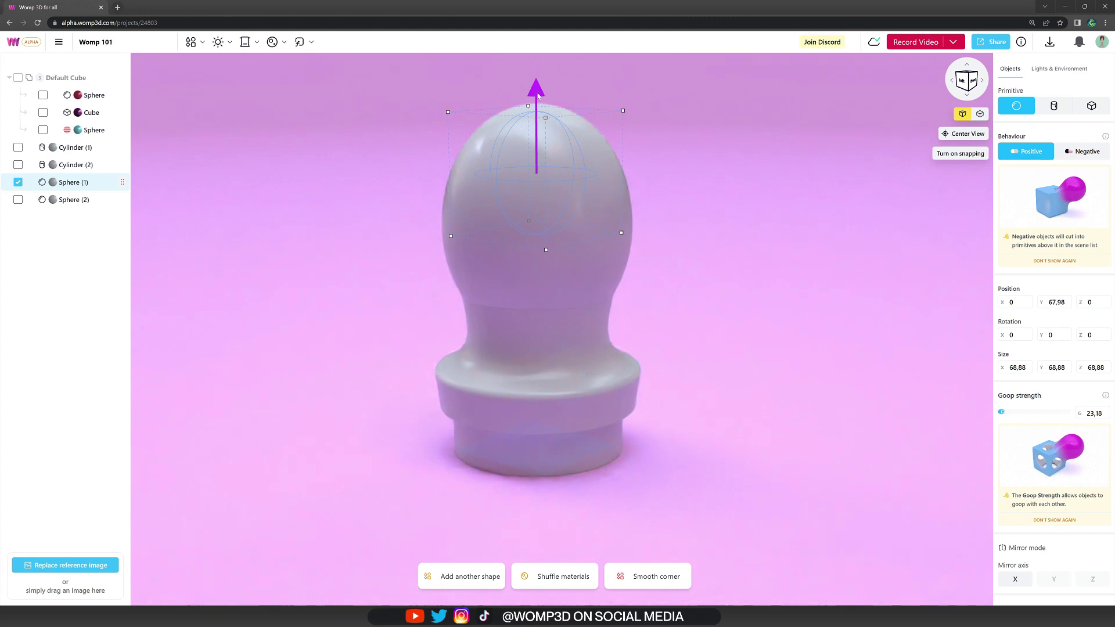
click(720, 242)
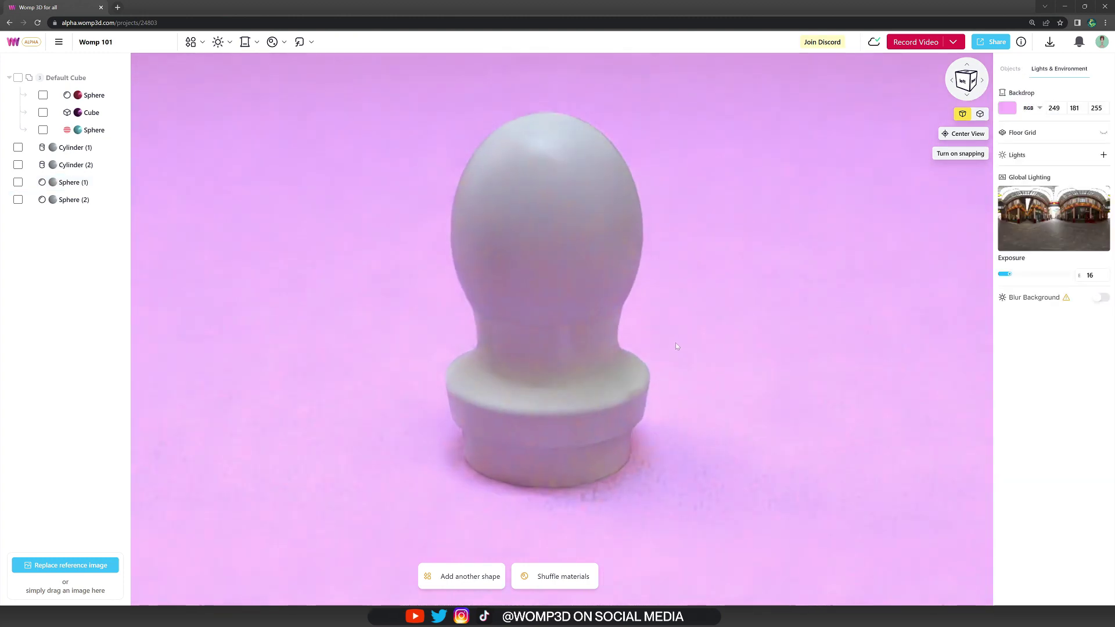
- Raise Cylinder (2) and set Sphere (1) back to a negative cutting object
click(600, 397)
drag(532, 330, 554, 335)
click(552, 148)
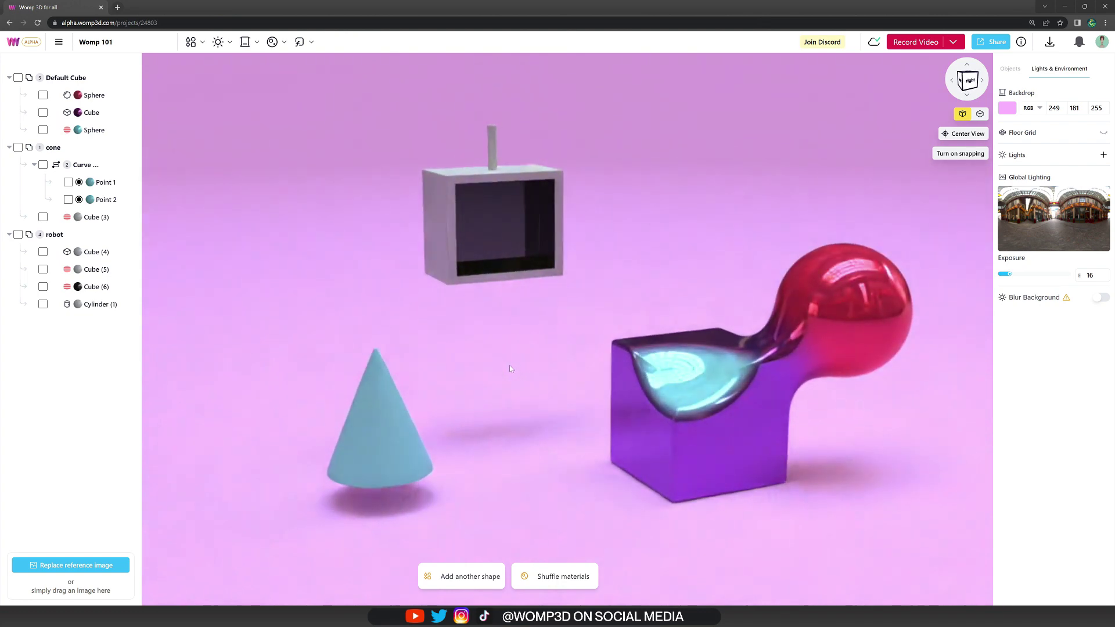
- Reposition the Default Cube's cutting sphere over the purple cube, then bring up the Objects catalogue
click(106, 132)
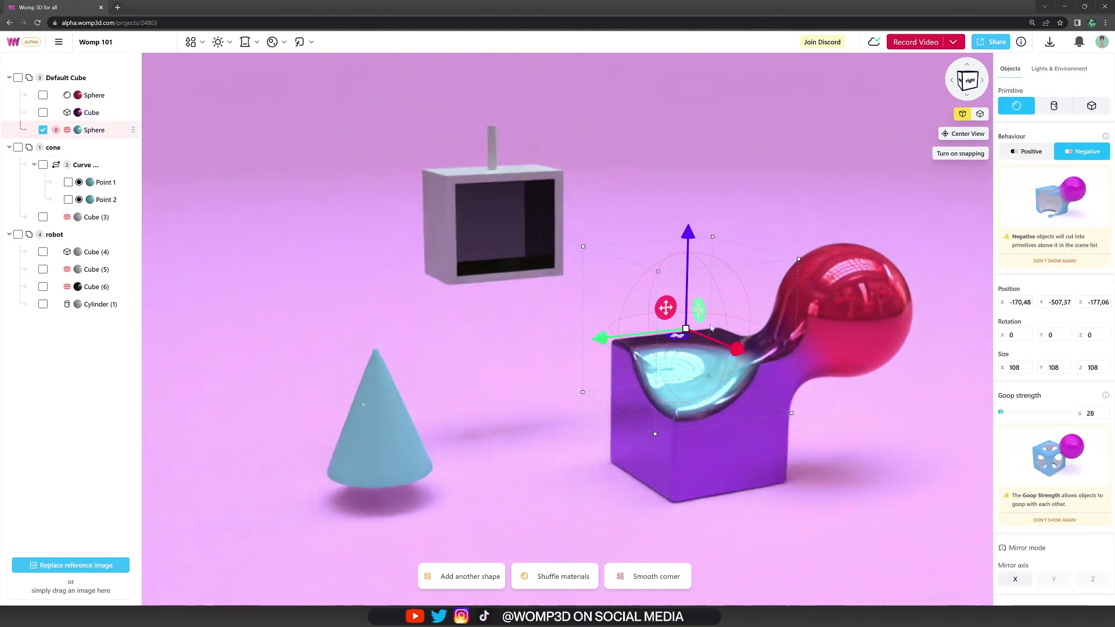
drag(690, 308, 647, 325)
drag(700, 296, 646, 297)
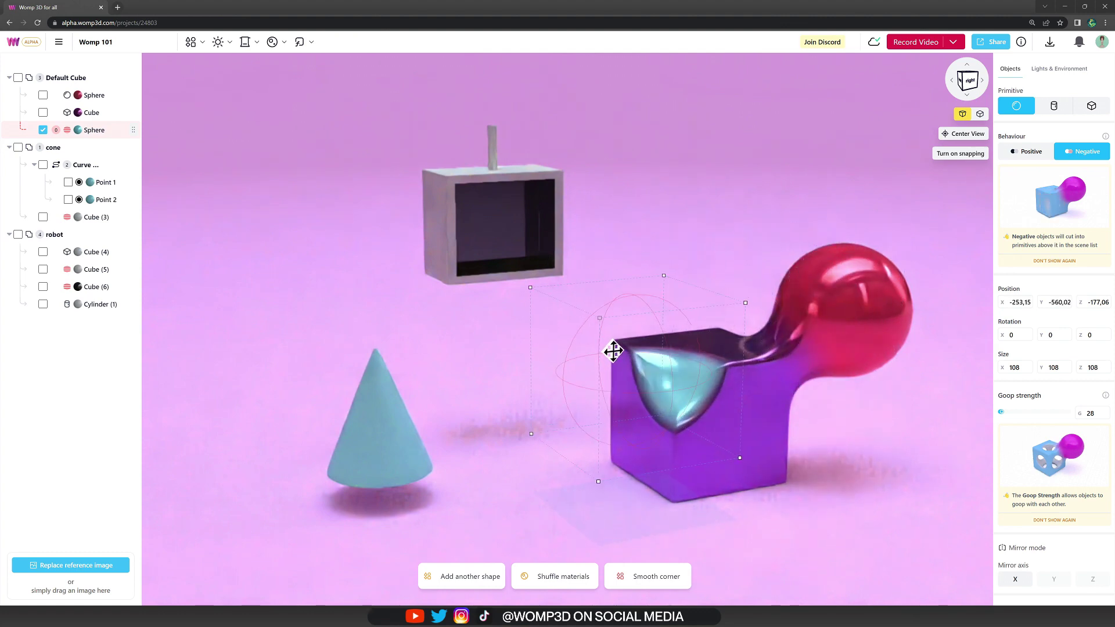
drag(613, 351, 669, 310)
click(459, 347)
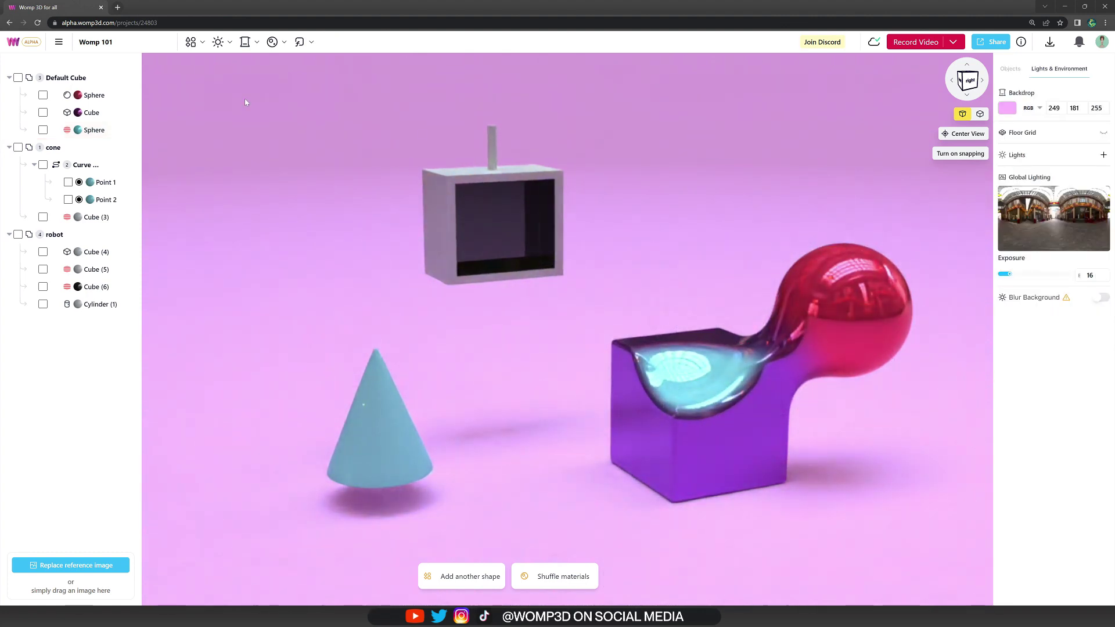
click(190, 42)
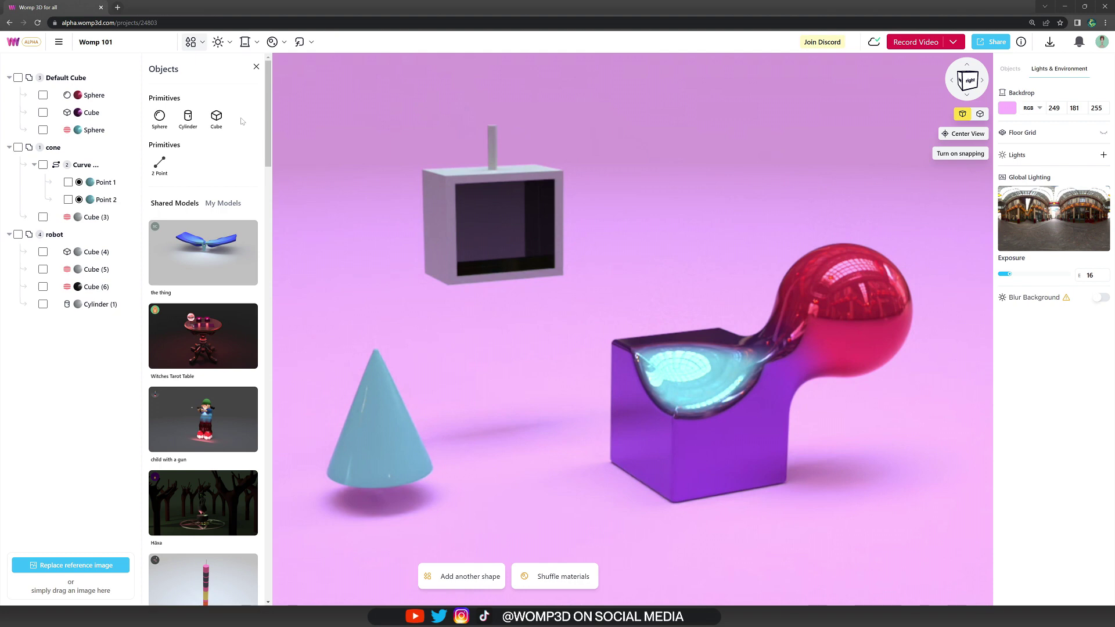
- Close the catalogue, select the cone's Curve group and move the cone upward
click(256, 68)
click(381, 415)
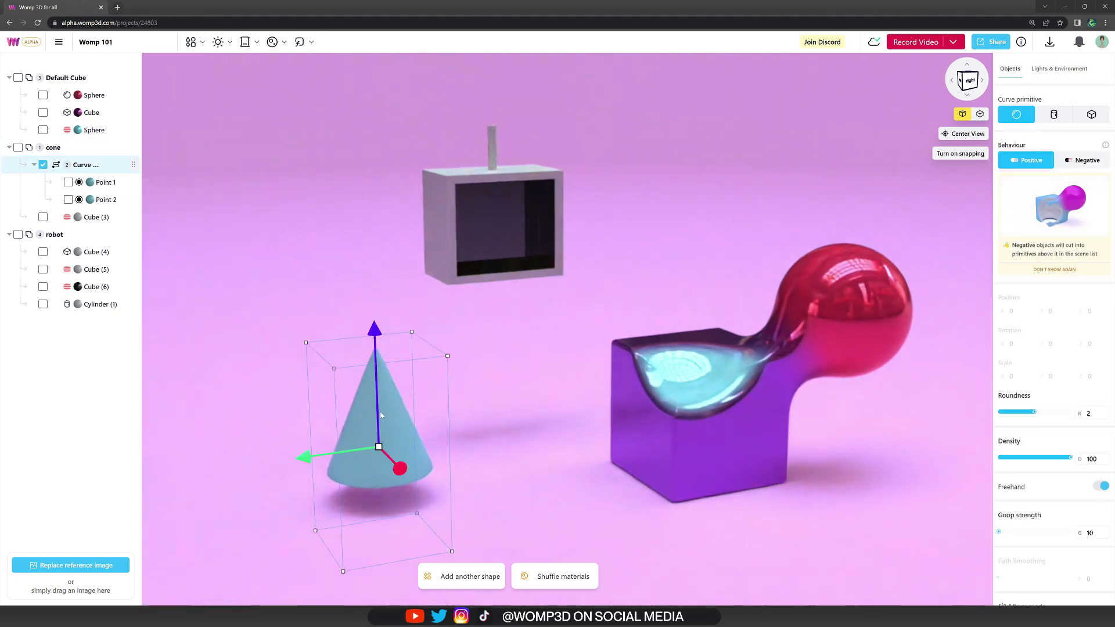
drag(356, 423, 356, 411)
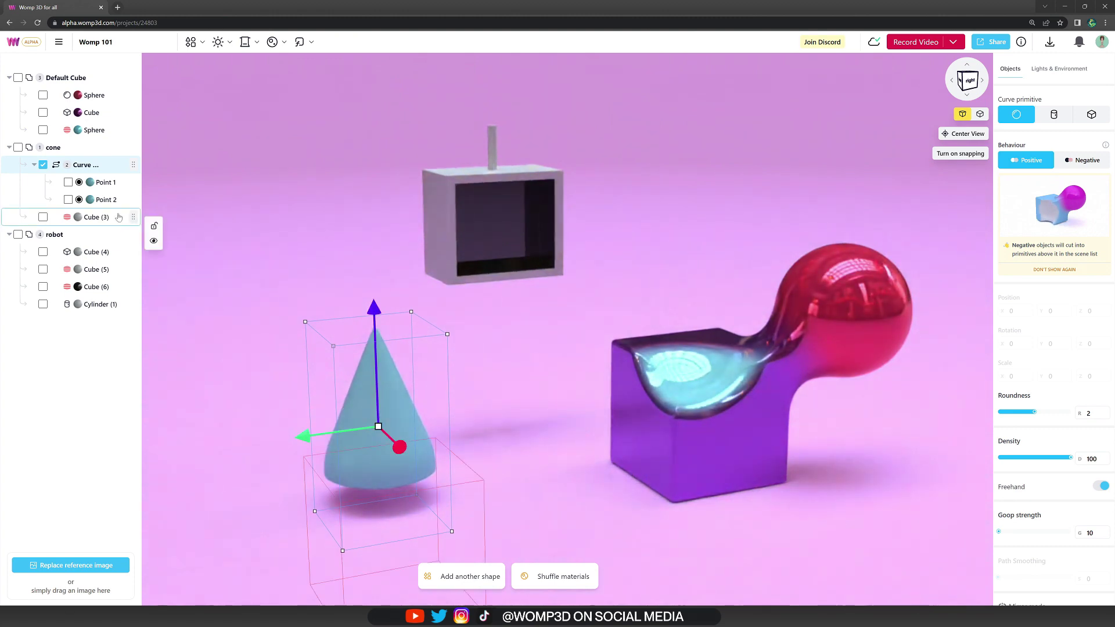
- Raise Point 1 and Point 2 of the cone curve to reshape its point
click(104, 182)
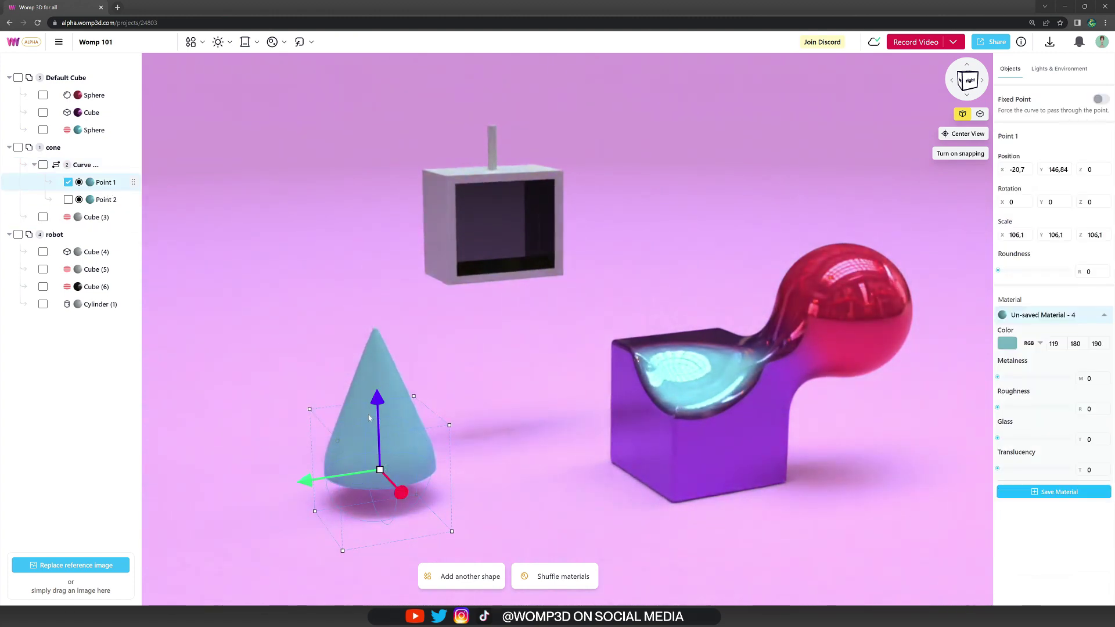
drag(375, 397, 403, 403)
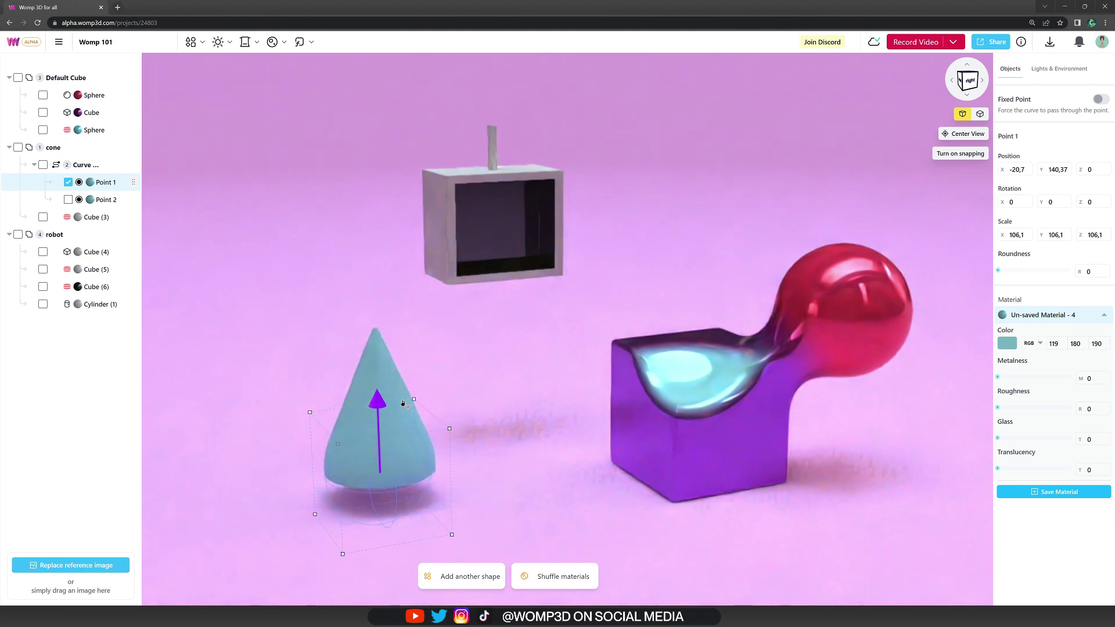
click(116, 200)
drag(374, 279, 385, 241)
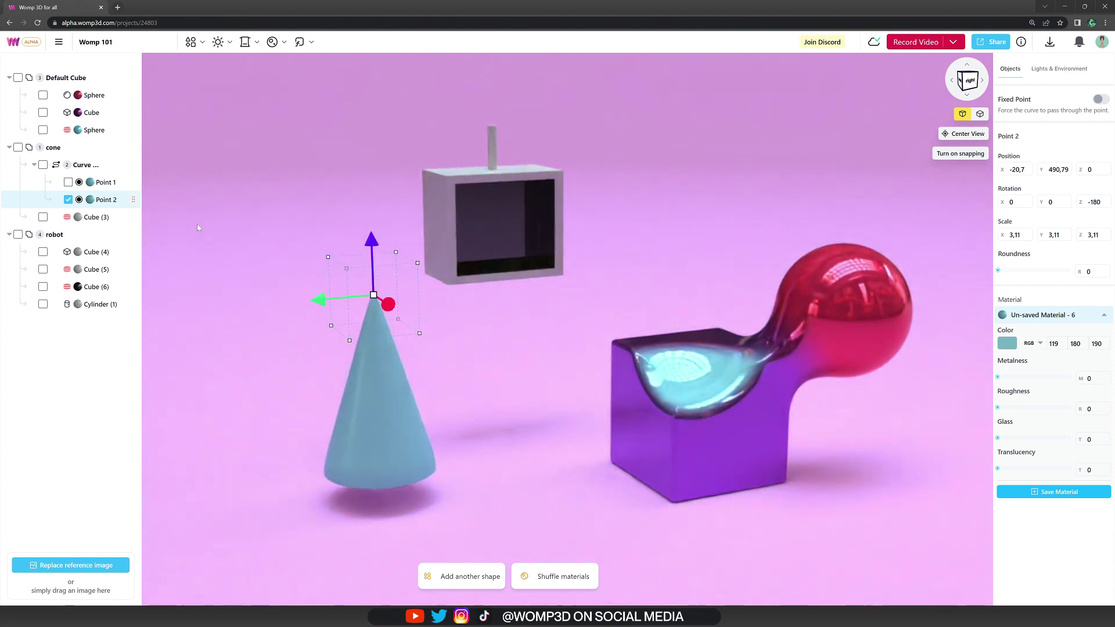
- Reposition the cutting Cube (3) to Y 100.64 and deselect it
click(103, 218)
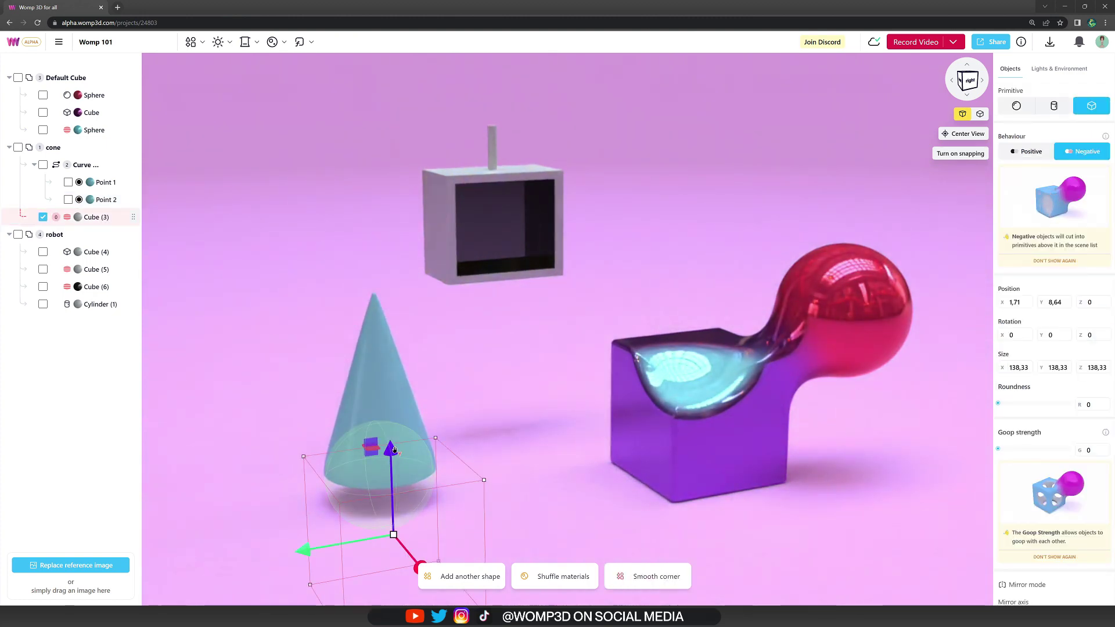
drag(394, 450, 394, 404)
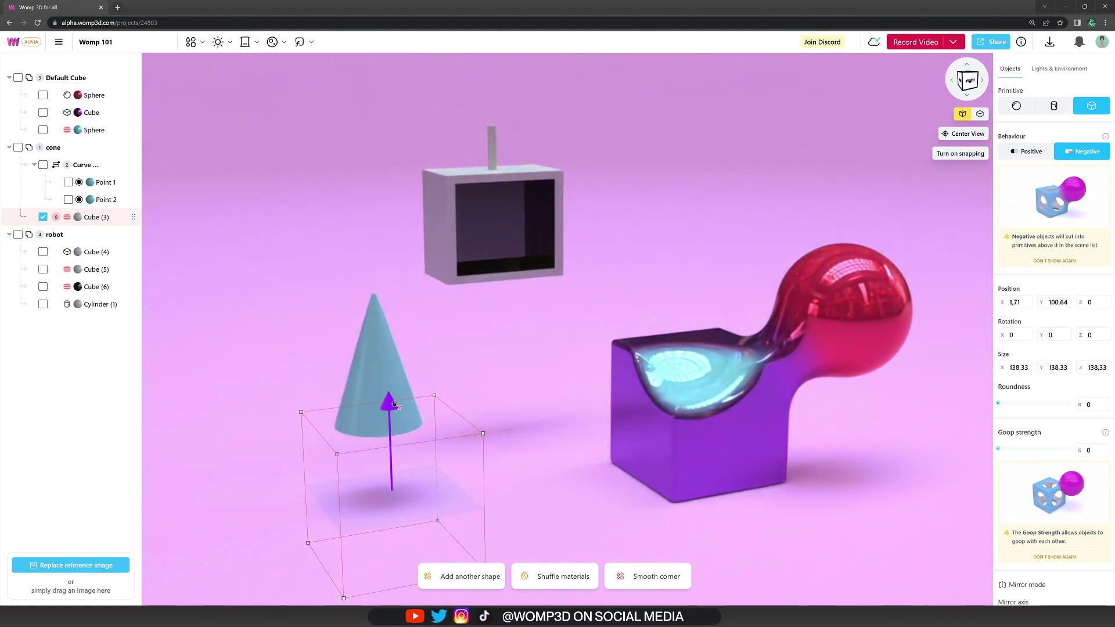
click(493, 375)
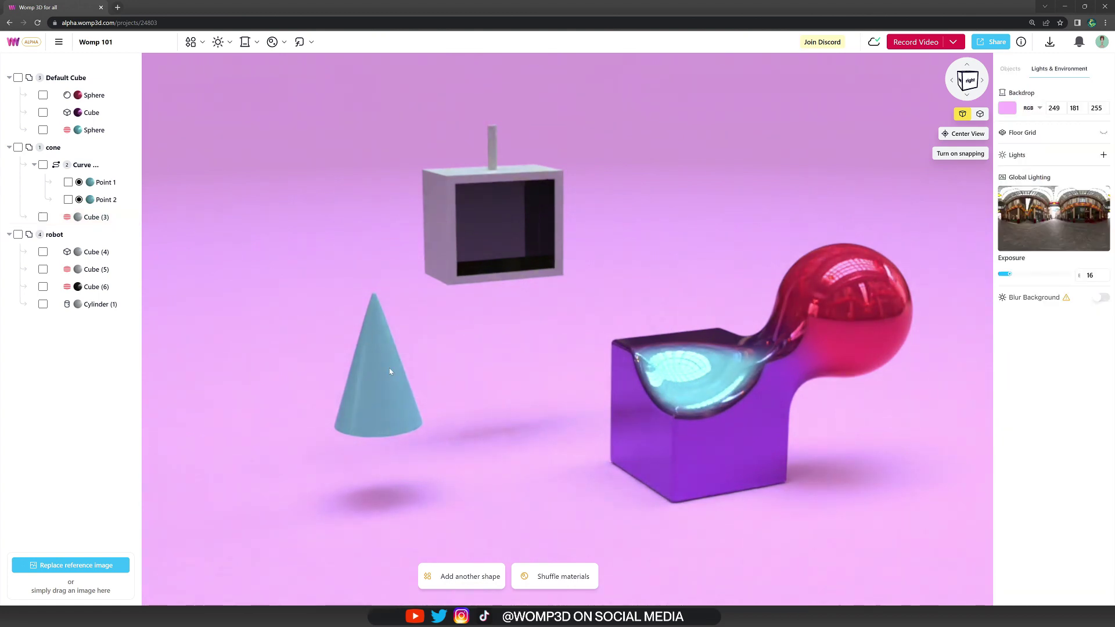
- Increase Roundness on the screen-opening Cube (4) and the TV box Cube (6)
click(100, 257)
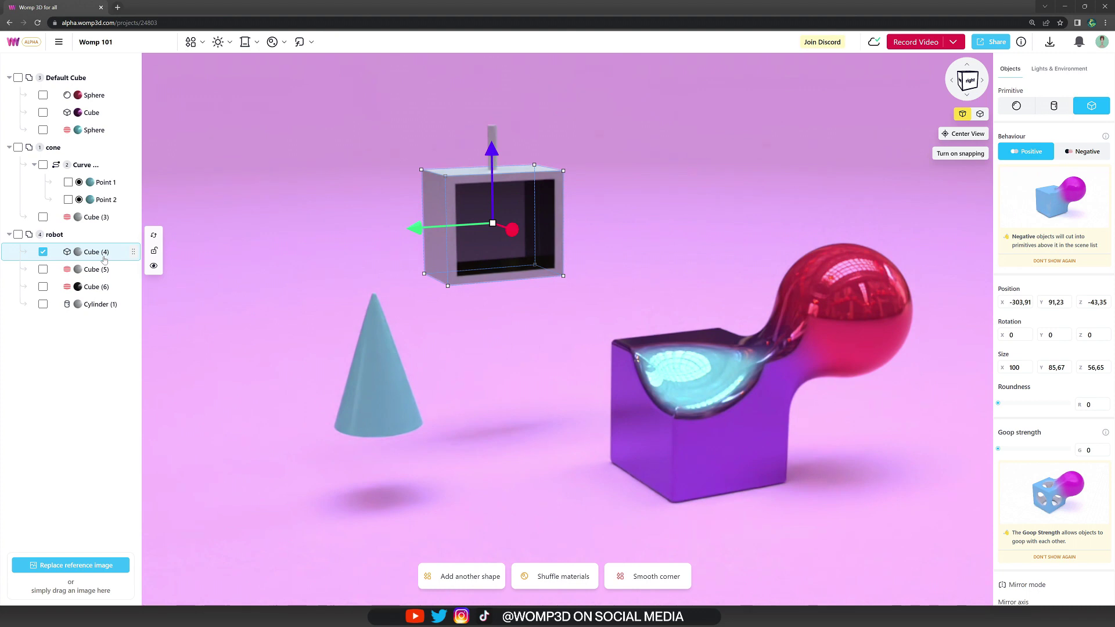
click(98, 287)
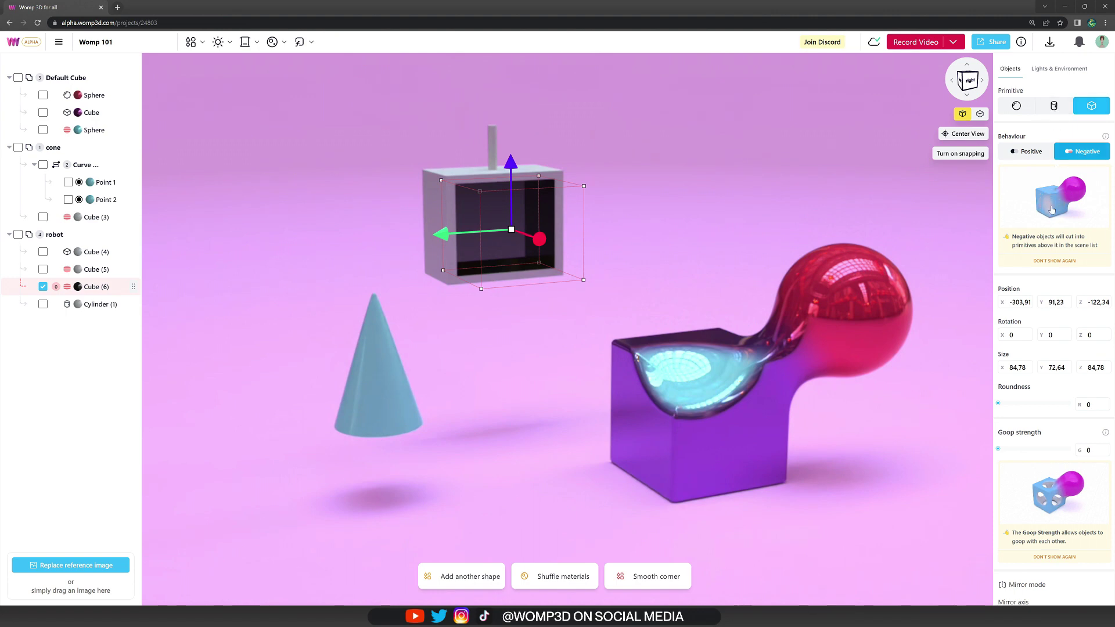
drag(1005, 404, 1056, 401)
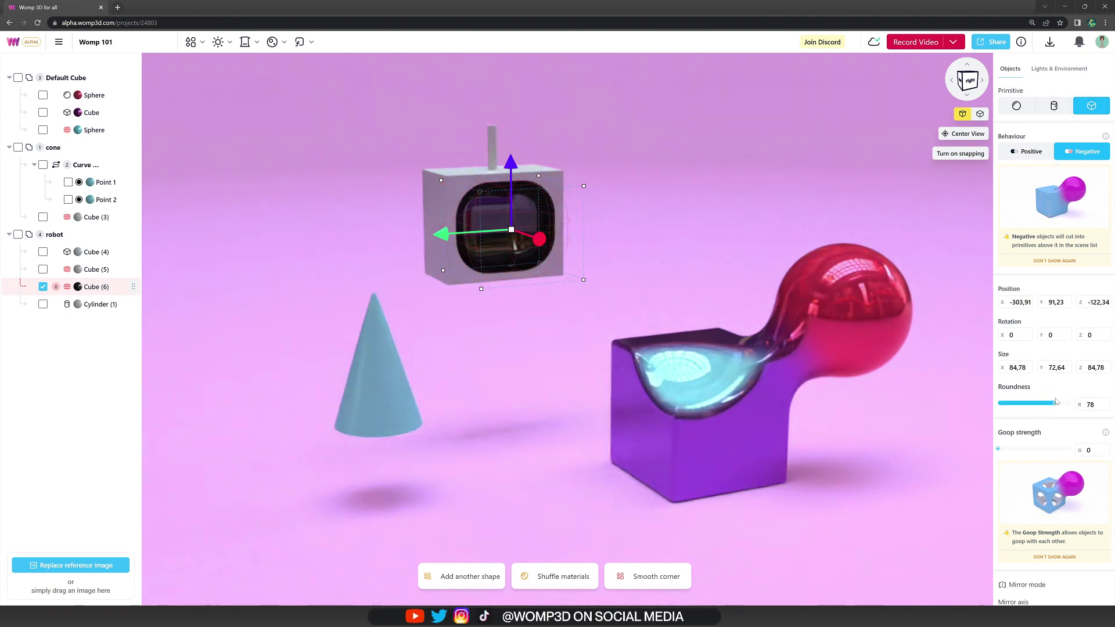
click(95, 252)
drag(1006, 405, 1041, 404)
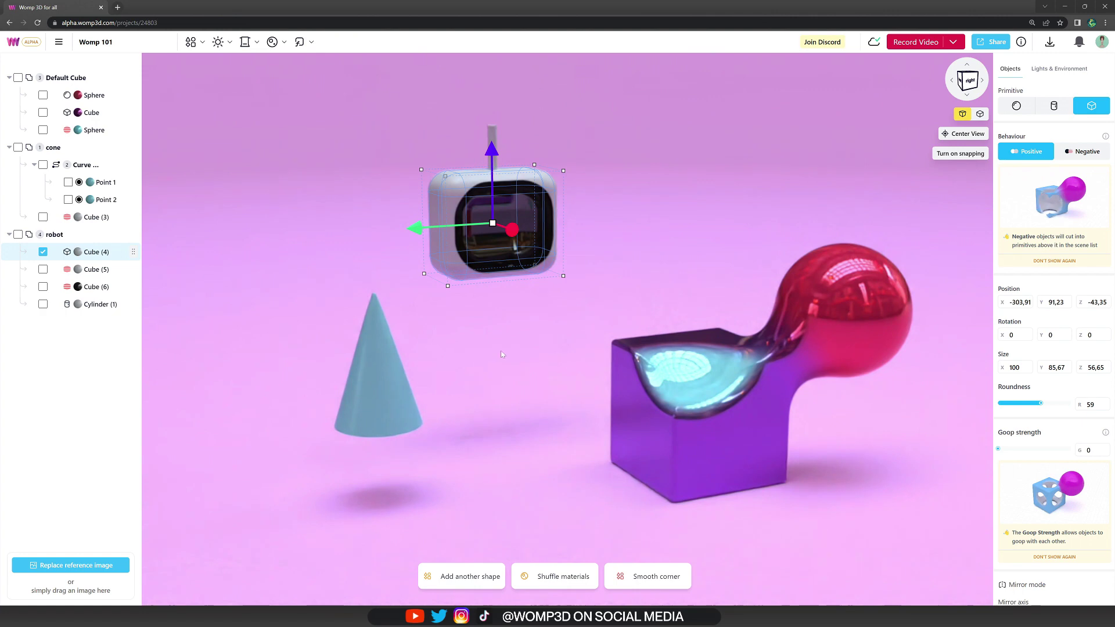
- Fully round the antenna Cylinder (1) and raise its Goop strength to blend it into the box
drag(500, 351, 524, 339)
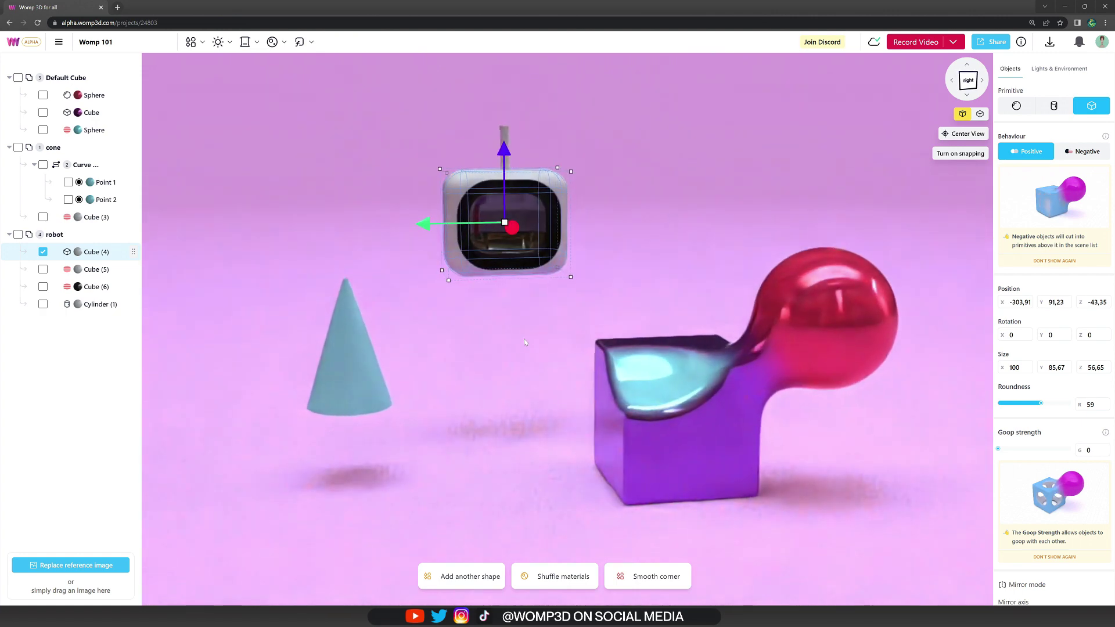
click(79, 306)
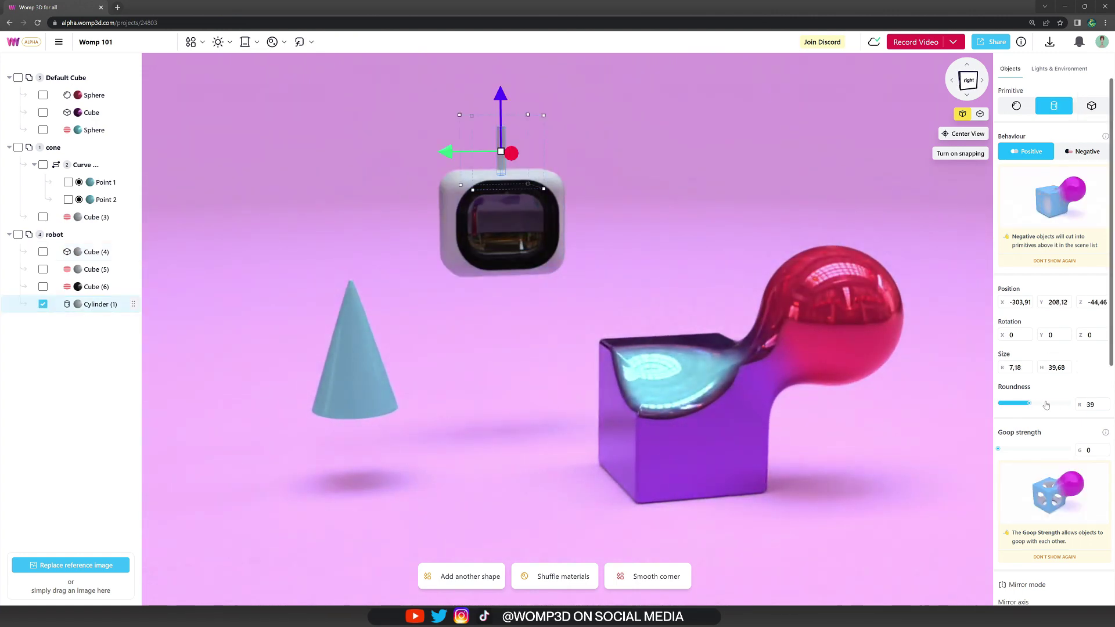
drag(1046, 404, 1074, 405)
drag(1002, 451, 1050, 452)
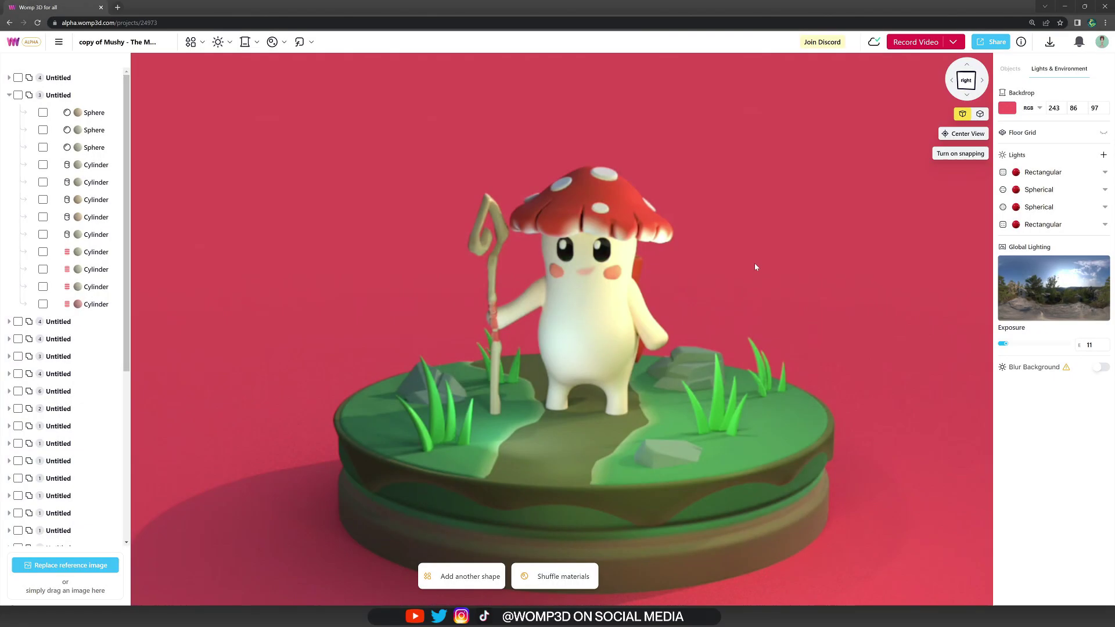
click(529, 218)
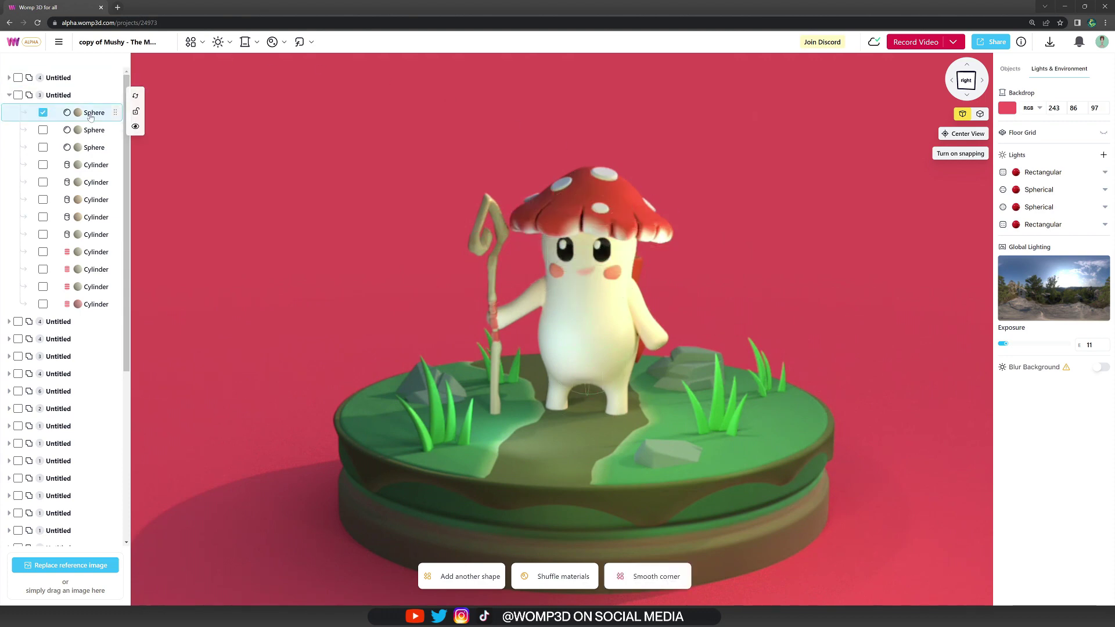
mouse_move(571, 352)
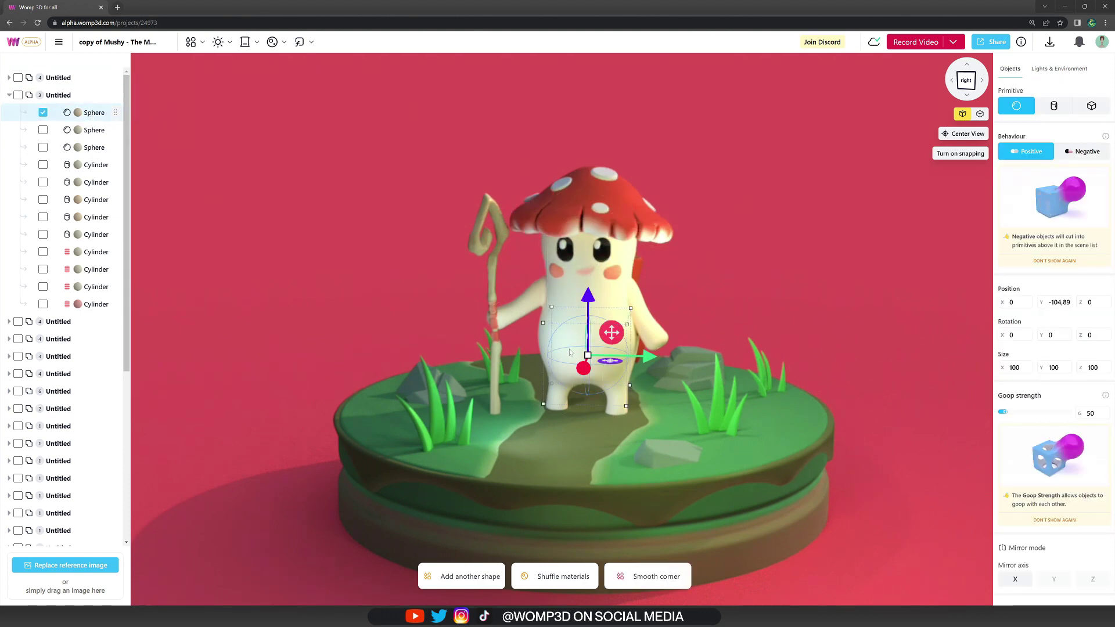
drag(603, 342, 605, 314)
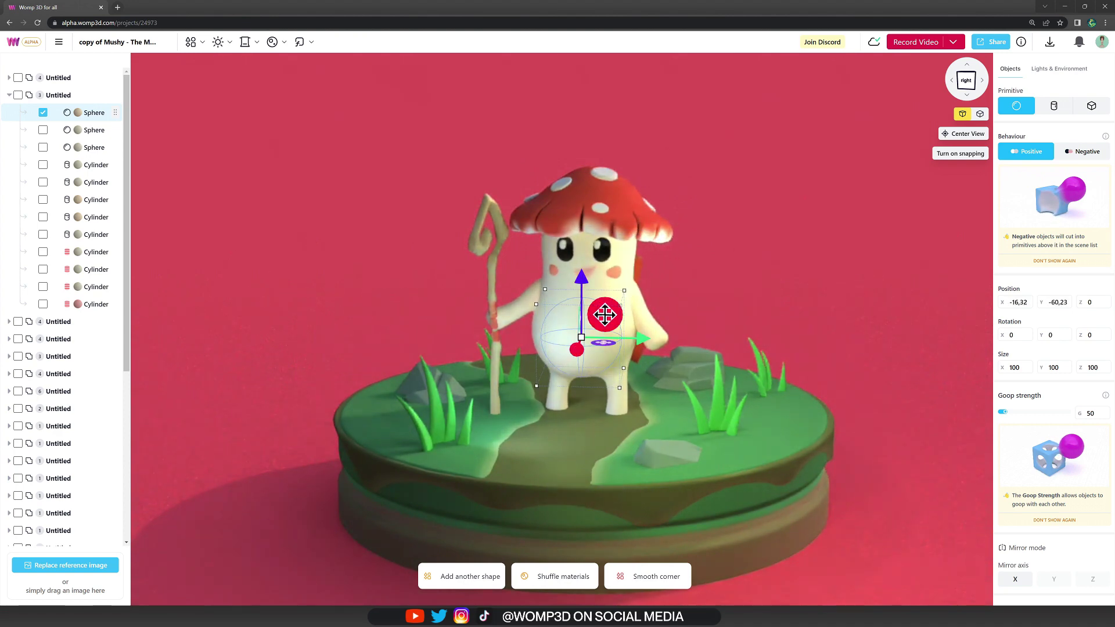
key(ctrl+z)
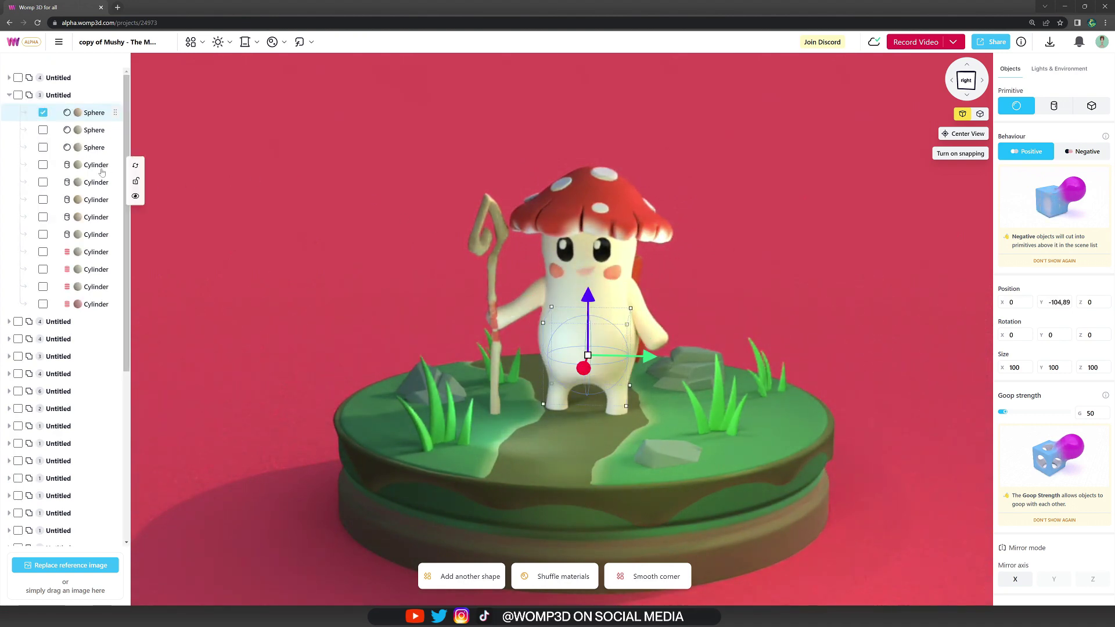
click(98, 166)
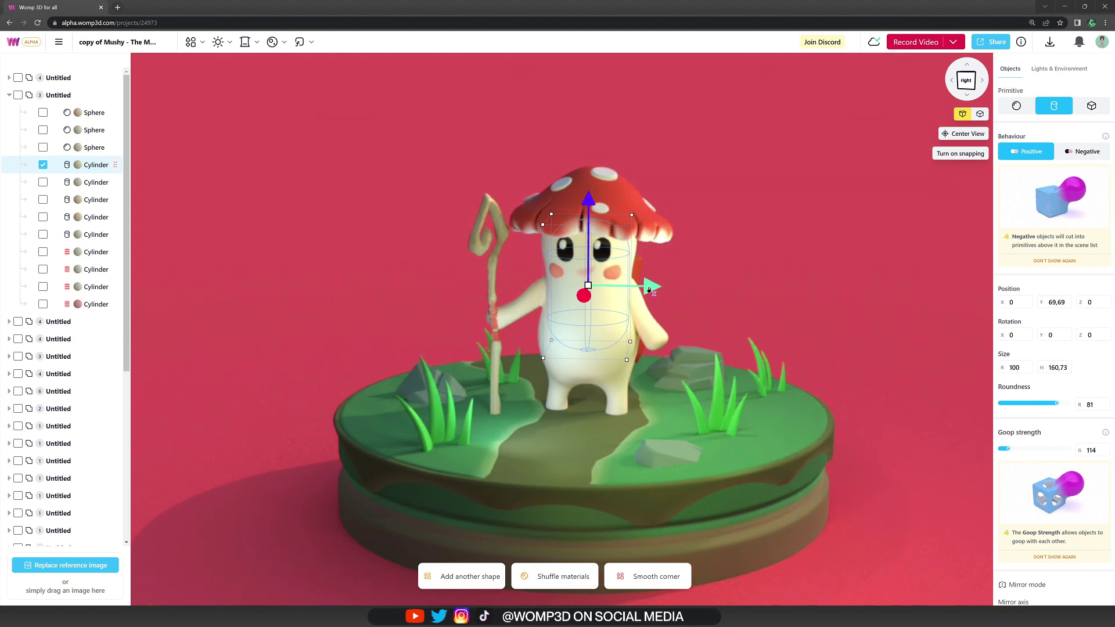
mouse_move(649, 284)
mouse_down()
mouse_move(771, 299)
mouse_move(654, 288)
mouse_up()
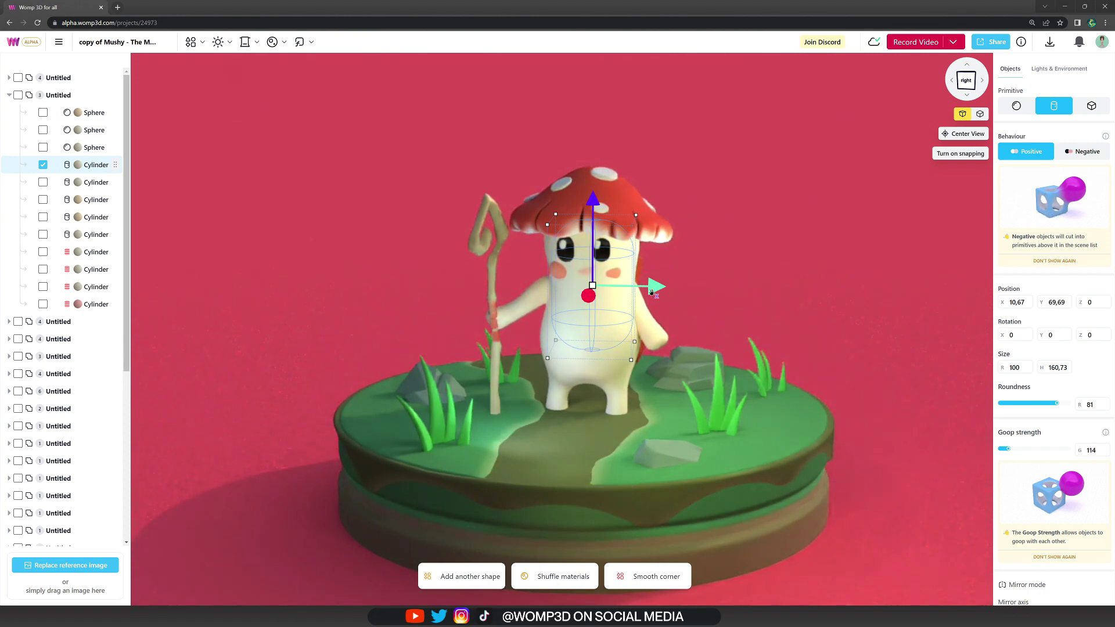
click(93, 251)
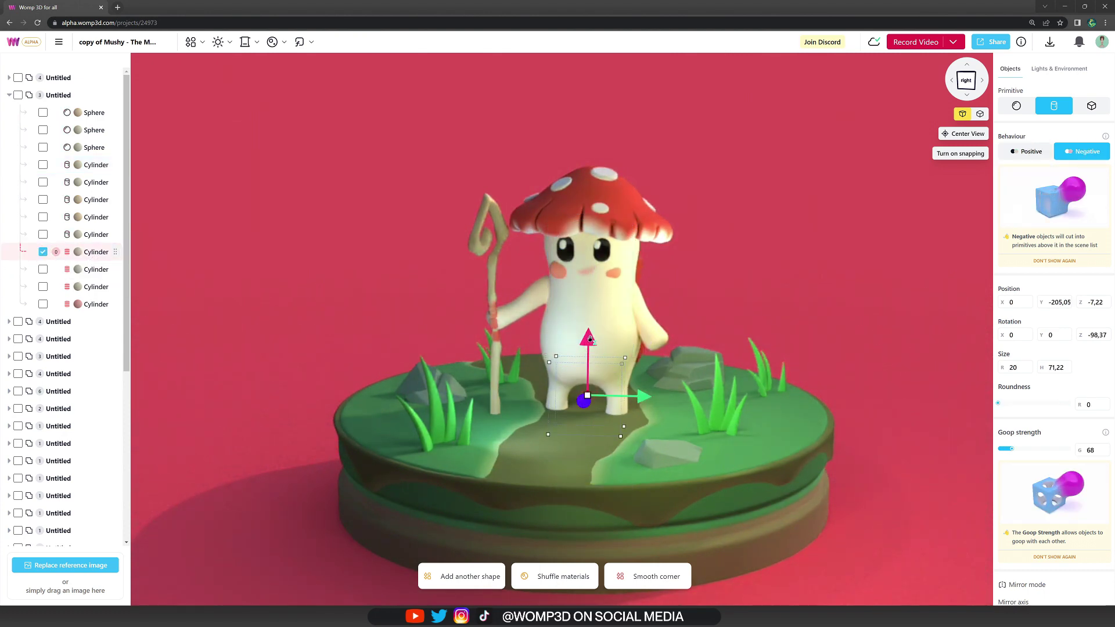
mouse_move(587, 340)
mouse_down()
mouse_move(592, 385)
mouse_move(593, 339)
mouse_up()
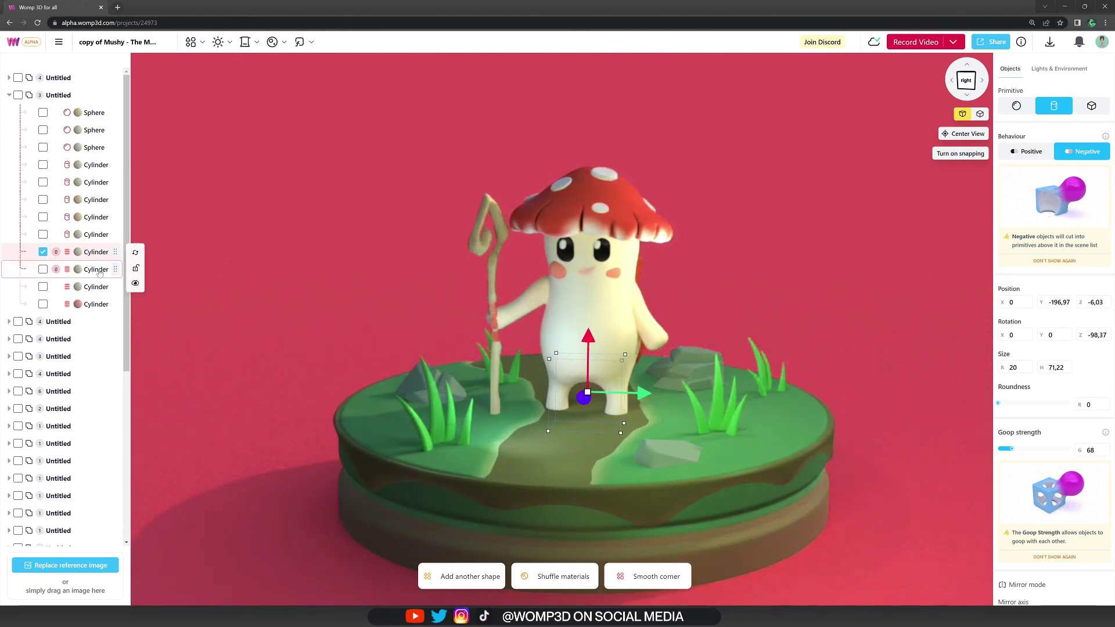
click(523, 293)
mouse_move(543, 287)
mouse_down()
mouse_move(524, 275)
mouse_move(553, 286)
mouse_up()
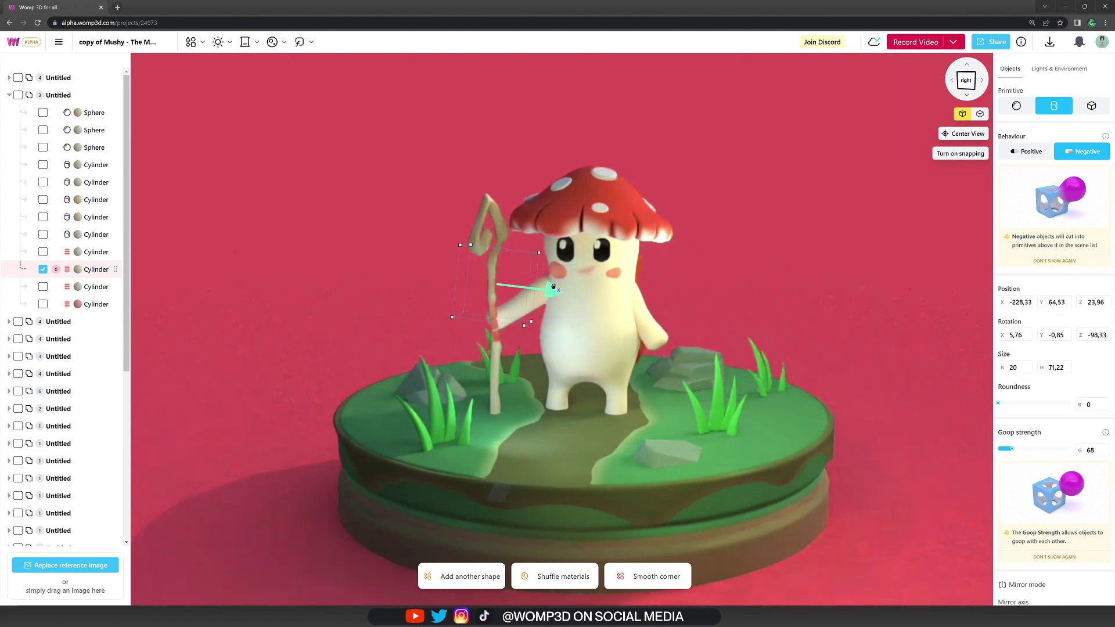
click(701, 290)
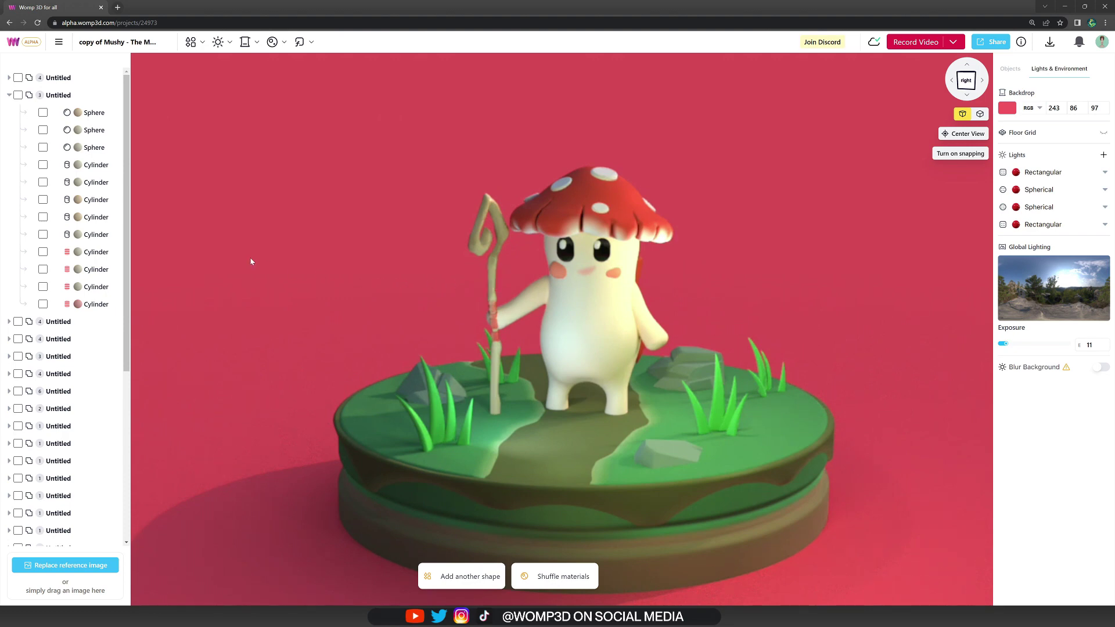
- Orbit the camera slightly around the mushroom character scene
right_drag(785, 263, 781, 237)
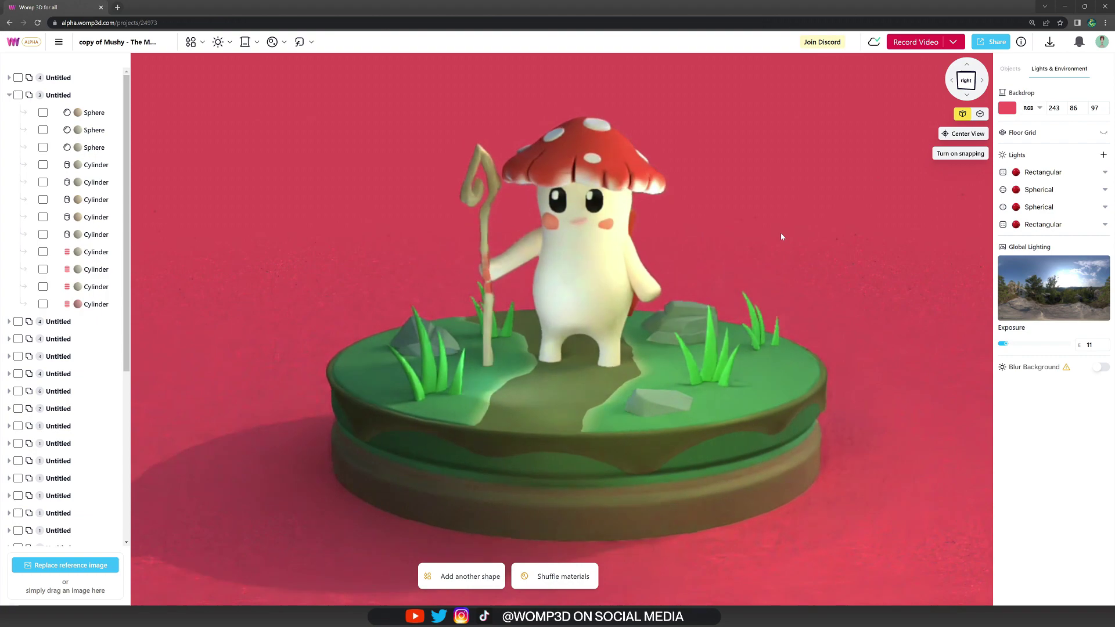